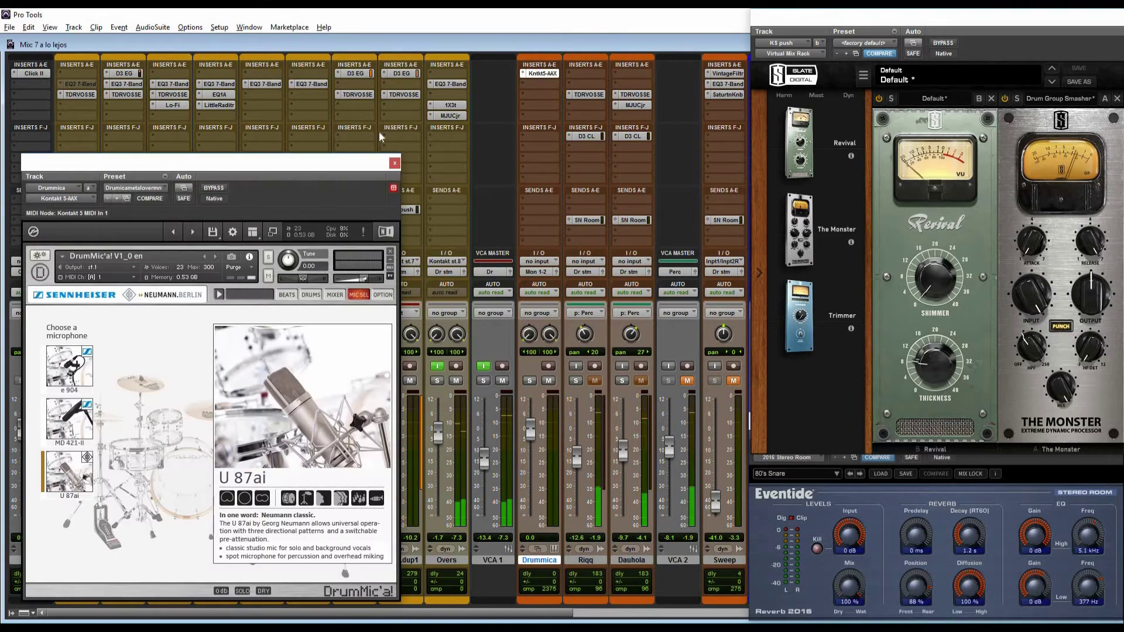
# Check the Trans Designer and EQ processing of the SN BOTT and TOM 2 channels in the DrumMic'a mixer
pyautogui.moveTo(360, 152); pyautogui.dragTo(572, 45)
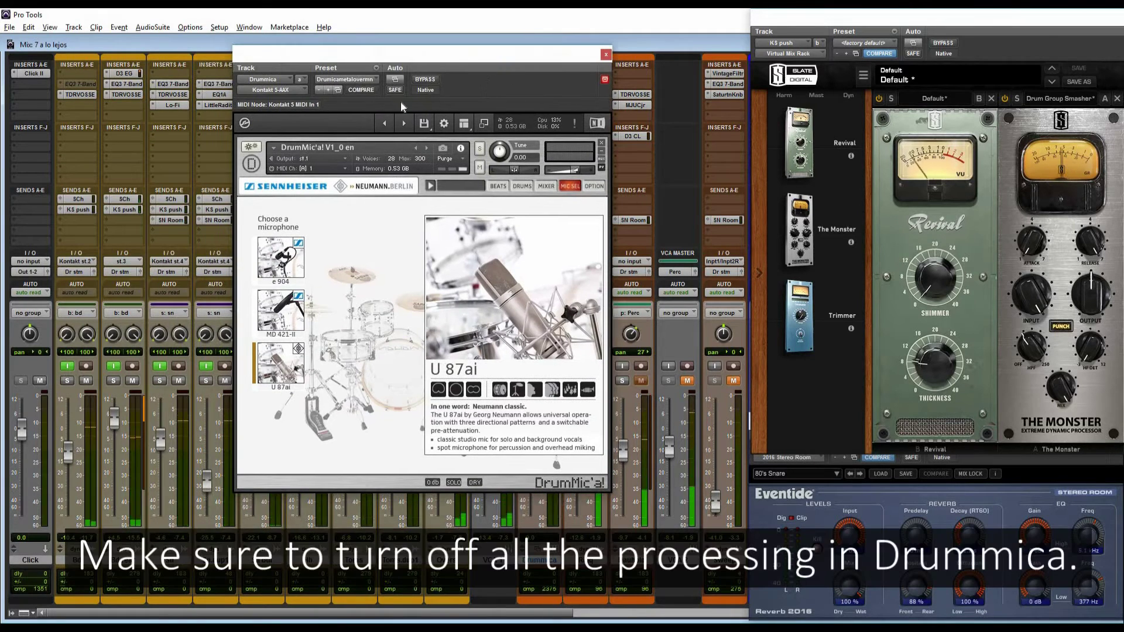
pyautogui.click(522, 186)
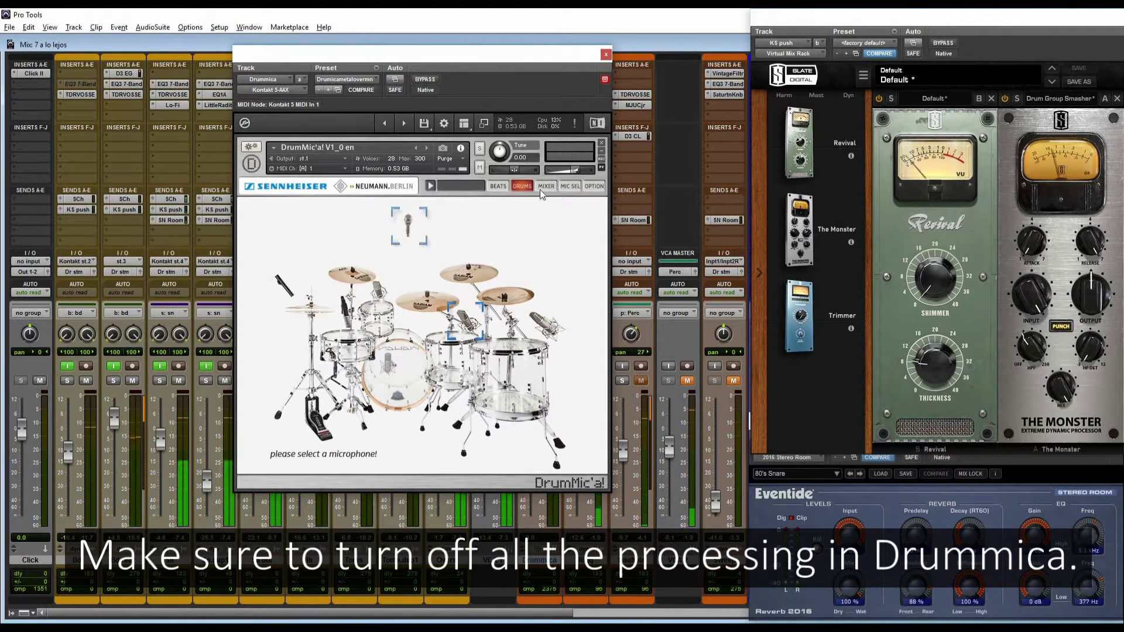
pyautogui.click(545, 186)
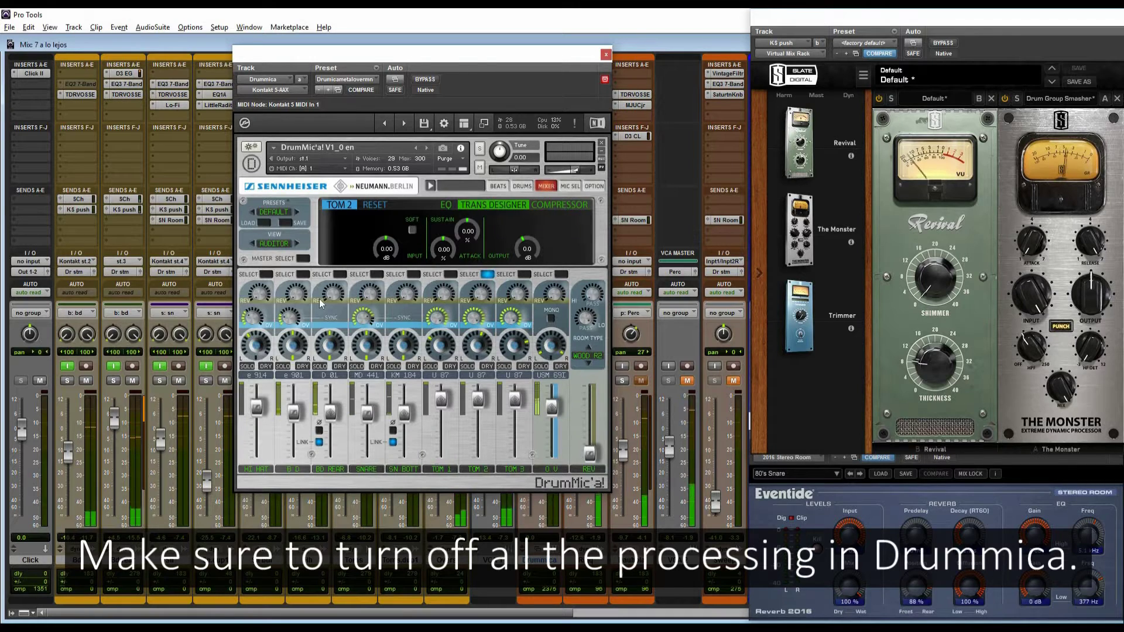
pyautogui.click(414, 274)
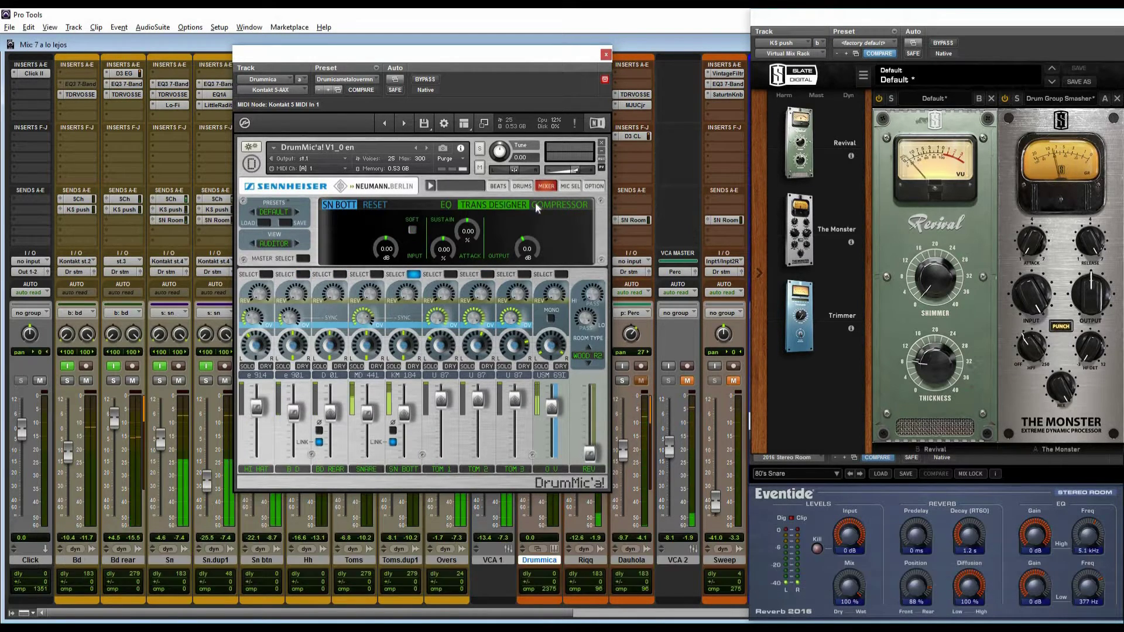
pyautogui.click(442, 206)
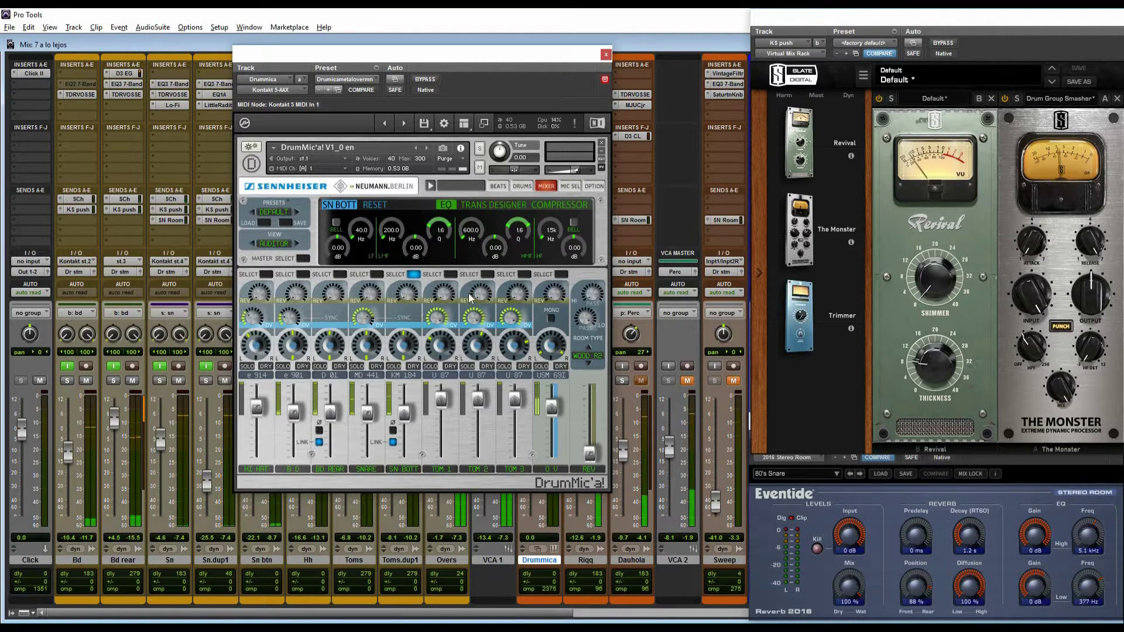
pyautogui.click(487, 274)
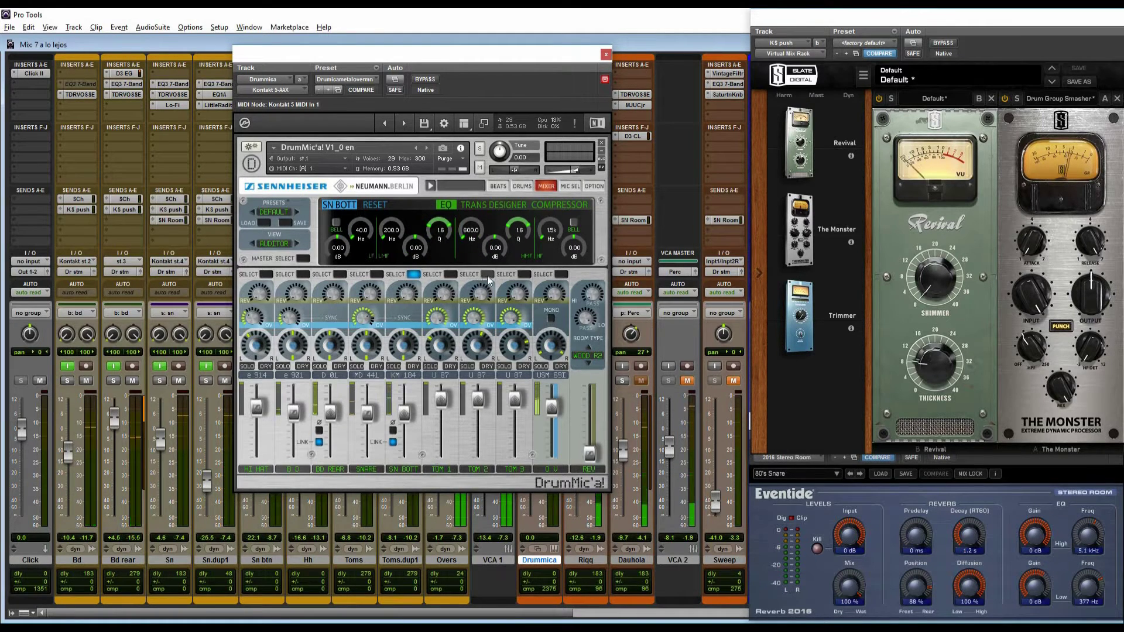
# Select the overhead channel in DrumMic'a and review its microphone choices and the instrument options
pyautogui.click(561, 273)
pyautogui.click(572, 188)
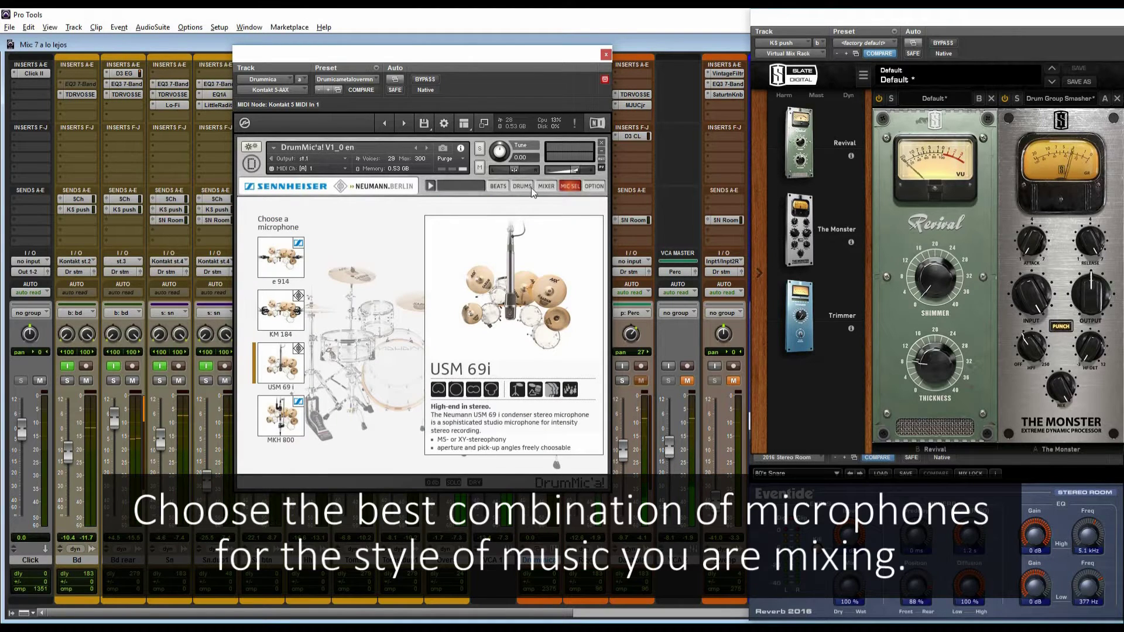
pyautogui.click(593, 187)
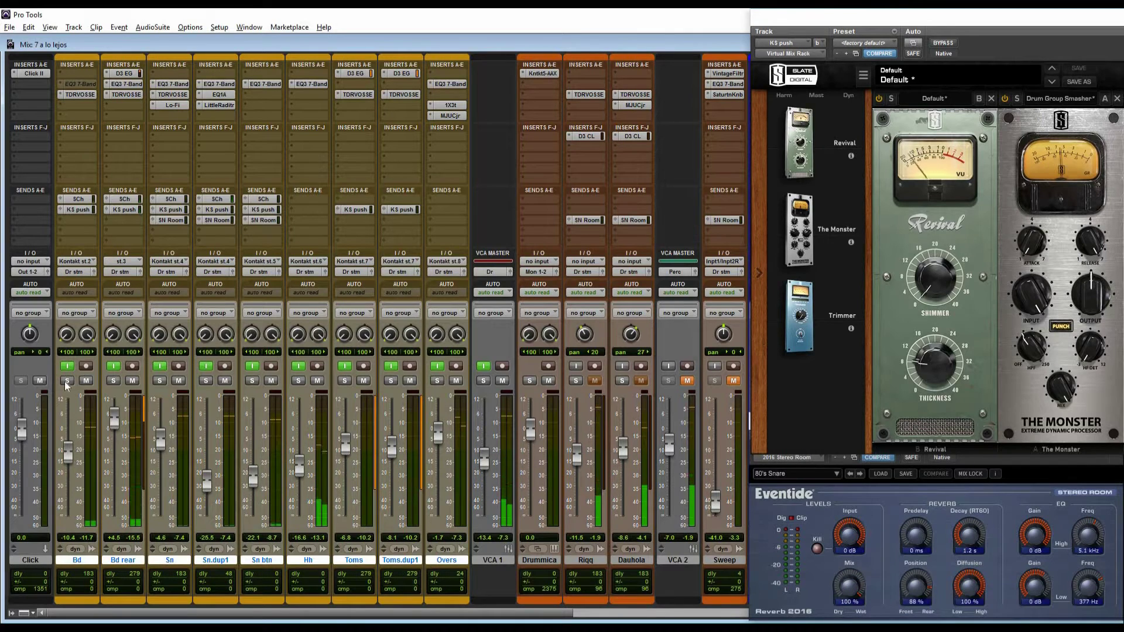
# Solo the Bd track and compare its SlickEQ insert bypassed and active
pyautogui.hotkey('shift', 's')
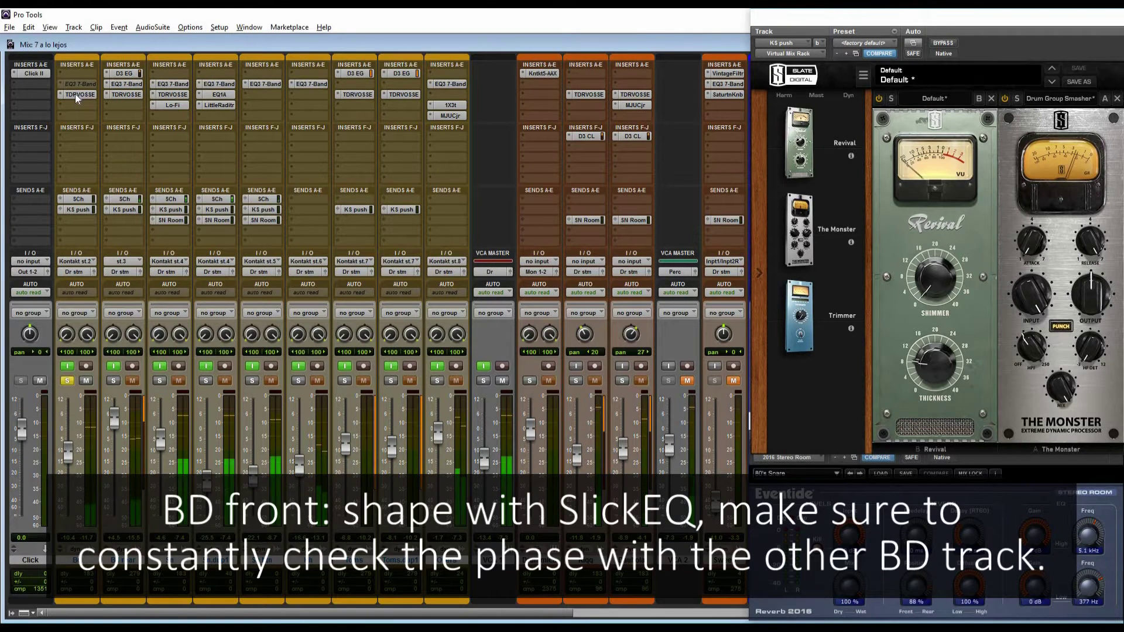
pyautogui.click(75, 94)
pyautogui.click(426, 80)
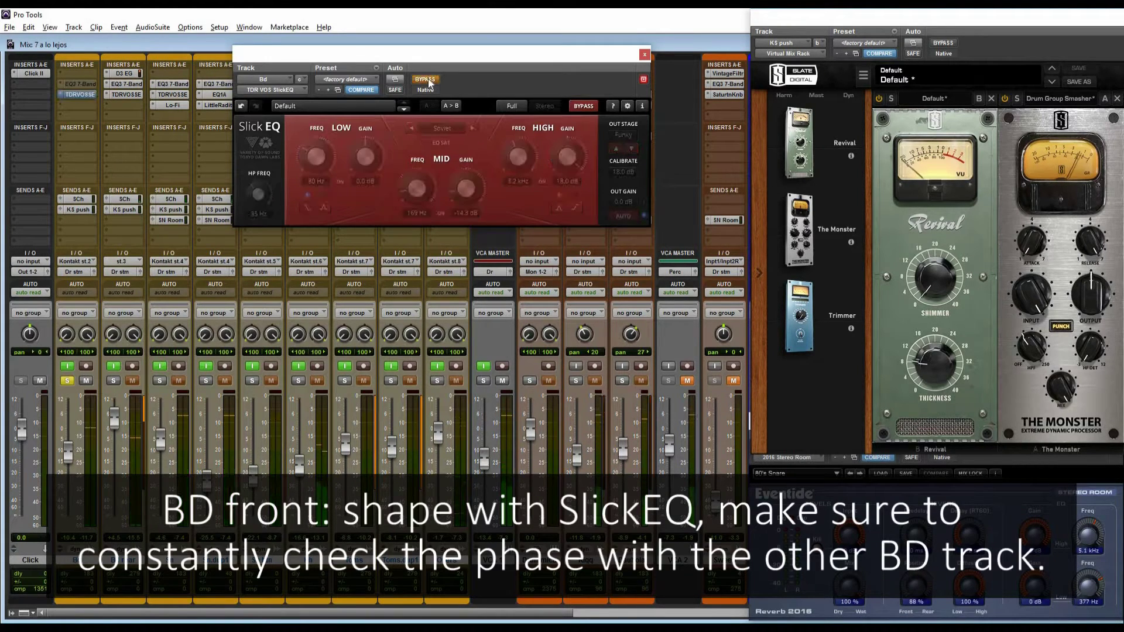
pyautogui.click(427, 78)
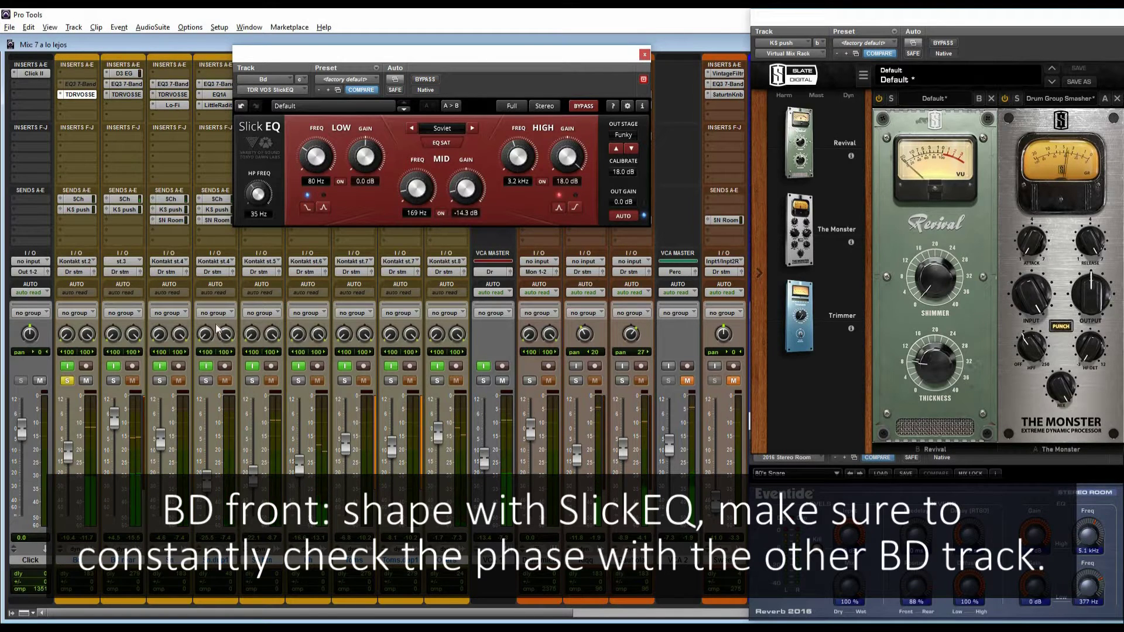
# Solo the Bd rear track and audition its Expander/Gate, EQ3 7-Band and SlickEQ inserts bypassed and active
pyautogui.keyDown('ctrl'); pyautogui.click(114, 380); pyautogui.keyUp('ctrl')
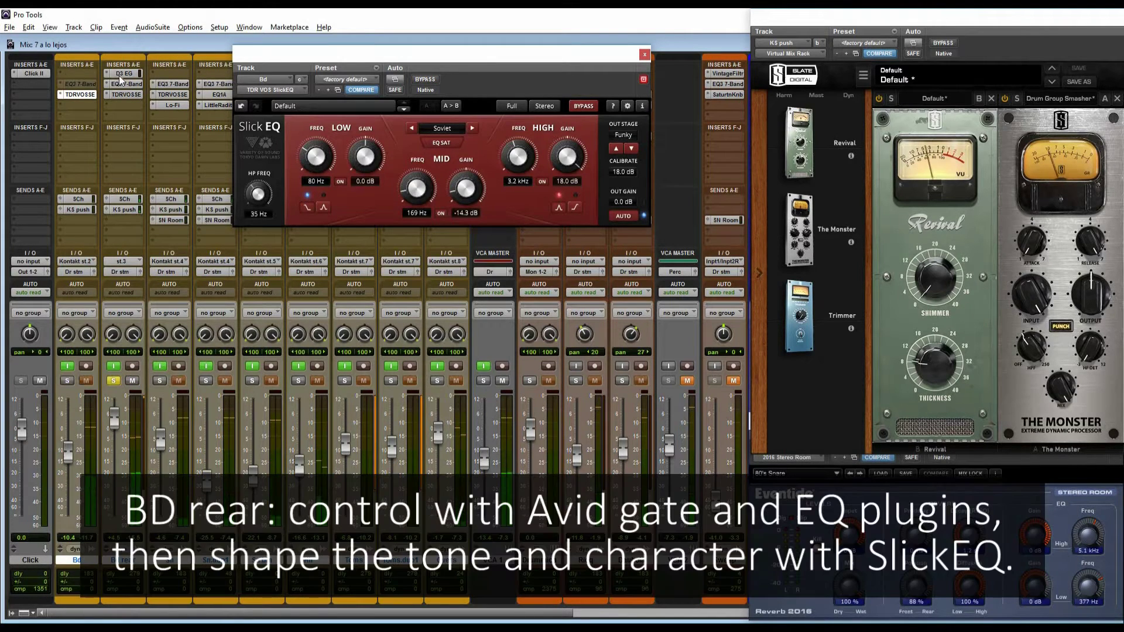
pyautogui.click(124, 75)
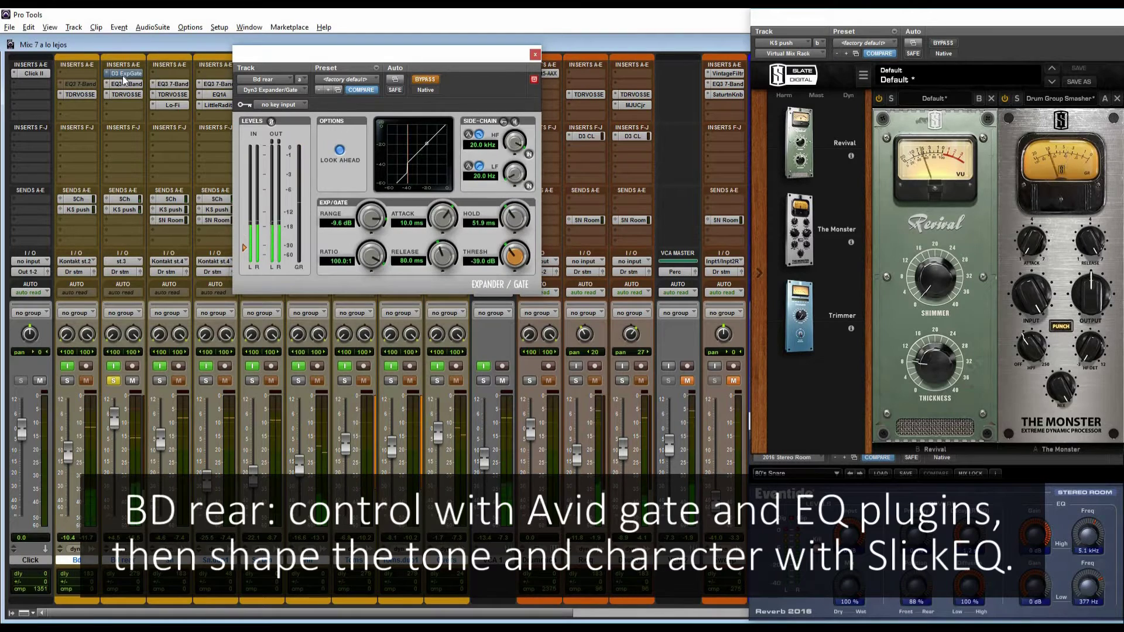
pyautogui.click(125, 84)
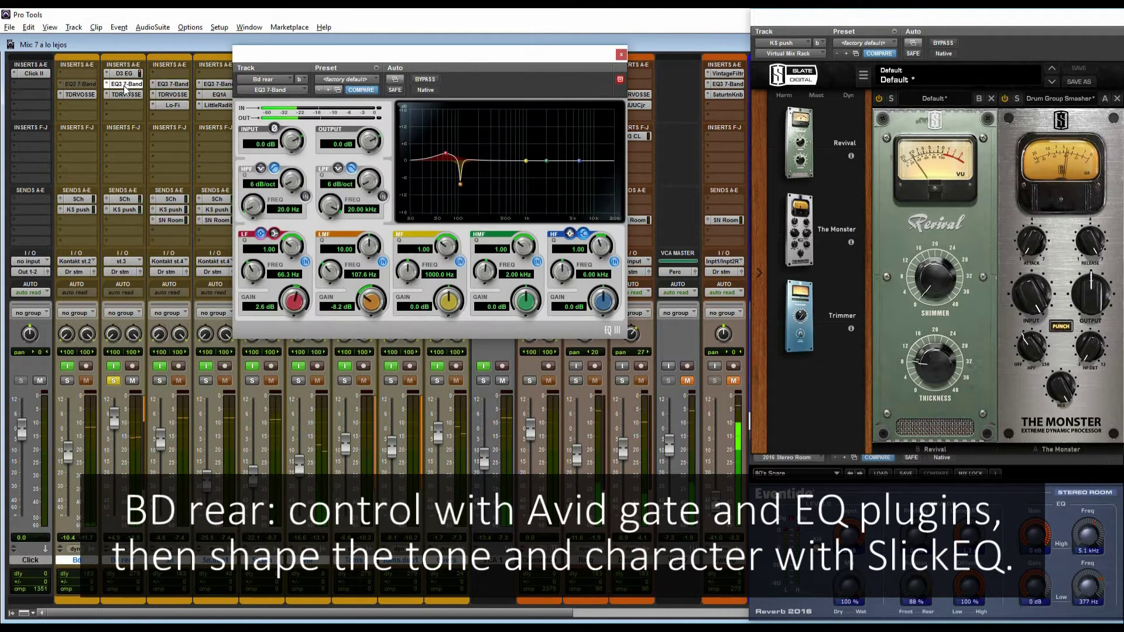
pyautogui.keyDown('ctrl'); pyautogui.click(125, 86); pyautogui.keyUp('ctrl')
pyautogui.keyDown('ctrl'); pyautogui.click(125, 86); pyautogui.keyUp('ctrl')
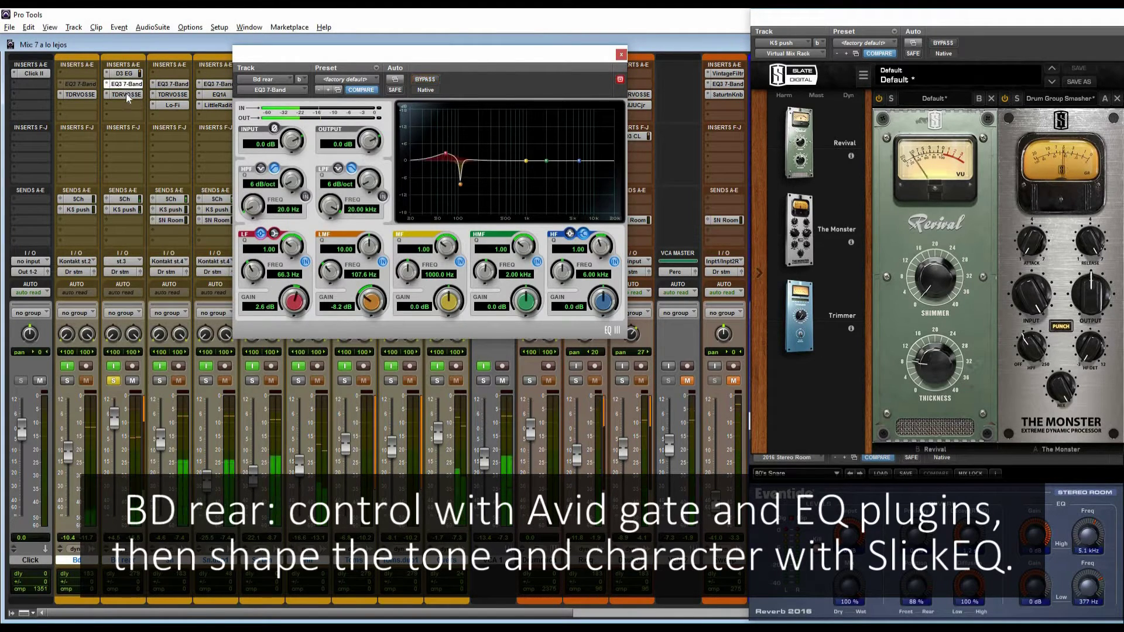
pyautogui.click(125, 93)
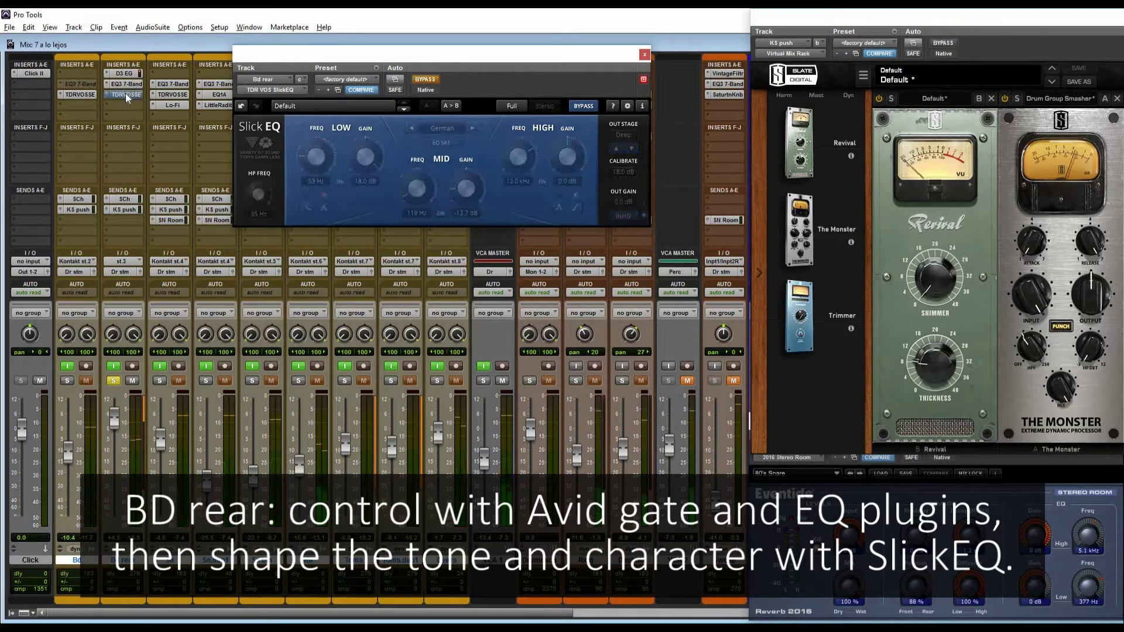
pyautogui.keyDown('ctrl'); pyautogui.click(125, 93); pyautogui.keyUp('ctrl')
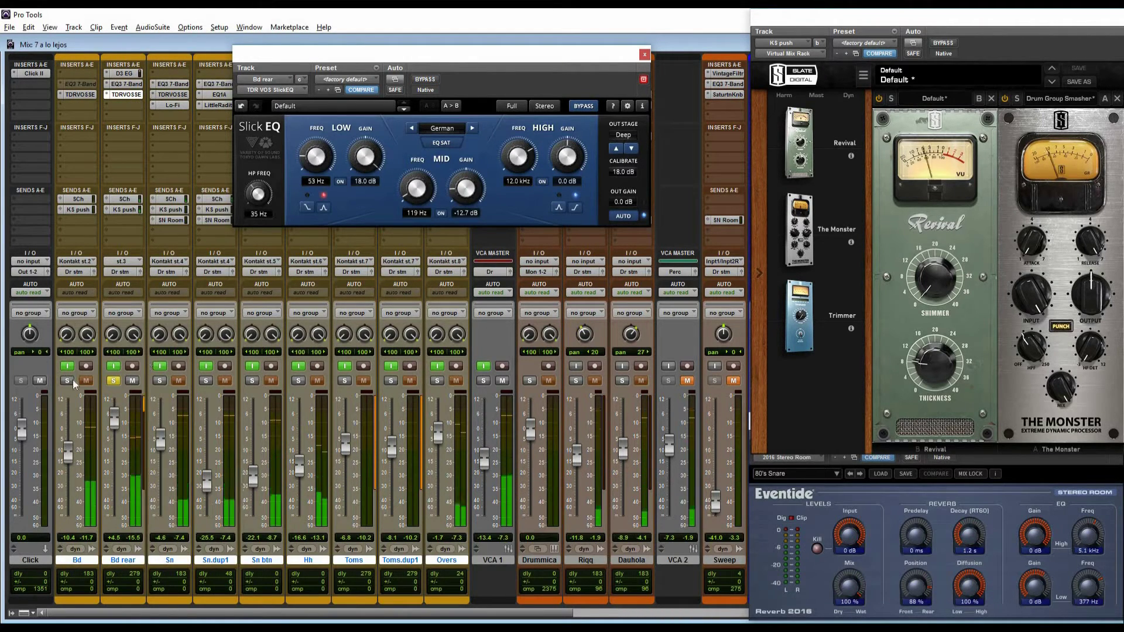
# Enable the mix groups and solo the Bd track together with Bd rear
pyautogui.hotkey('ctrl', 'z')
pyautogui.click(67, 380)
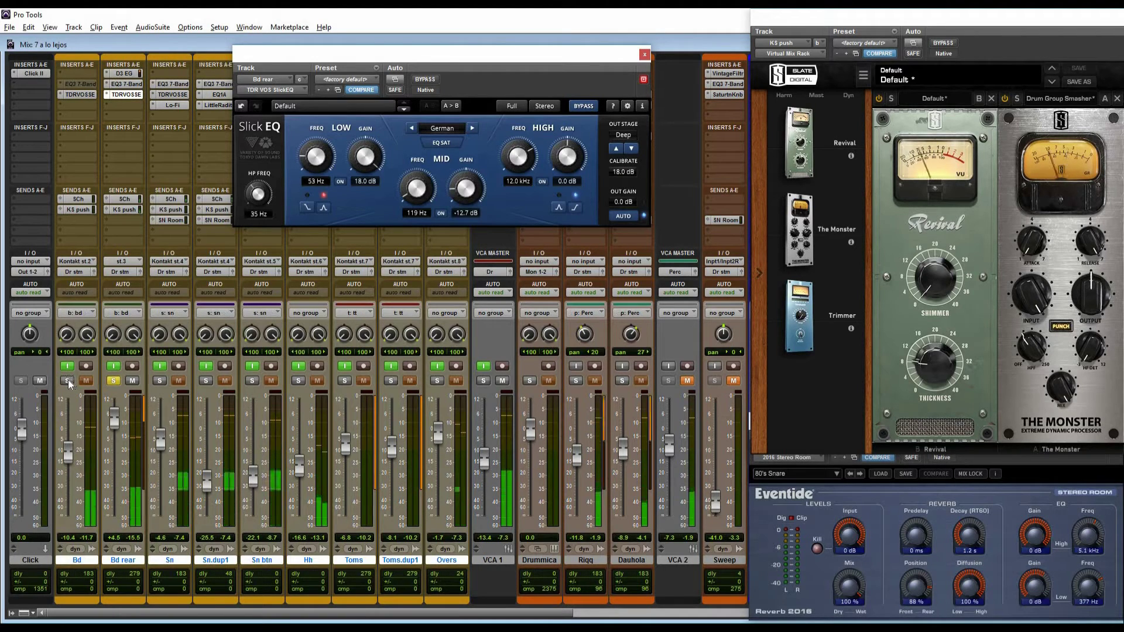
# Inspect and audition the Bd track's K5 push send to the parallel compressor, closing the SlickEQ and send windows
pyautogui.click(78, 210)
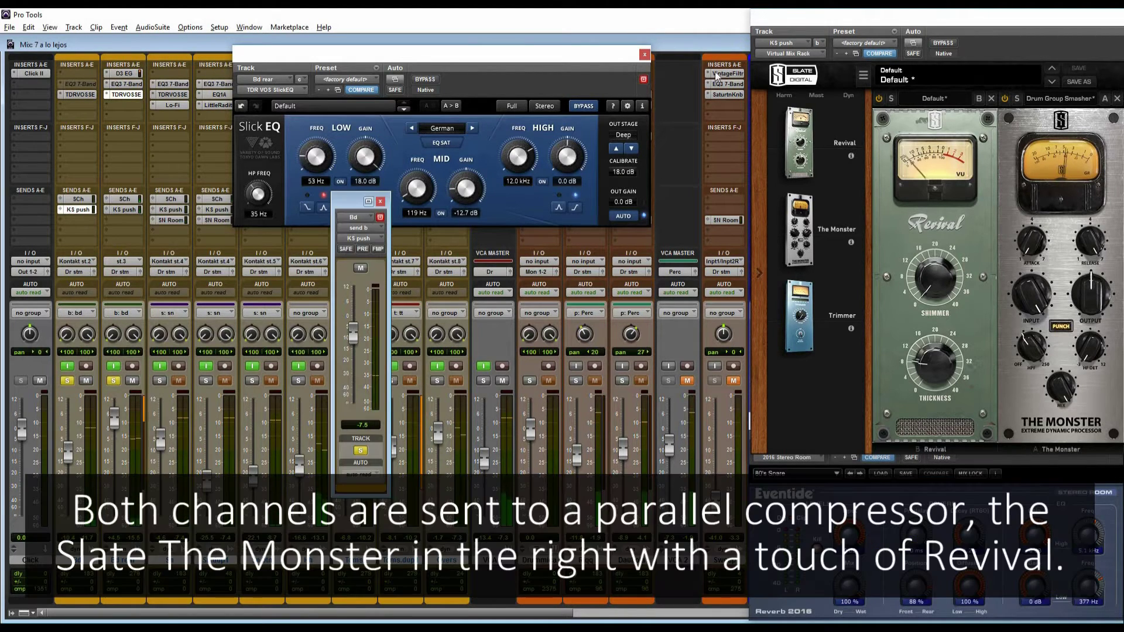
pyautogui.click(890, 117)
pyautogui.click(644, 54)
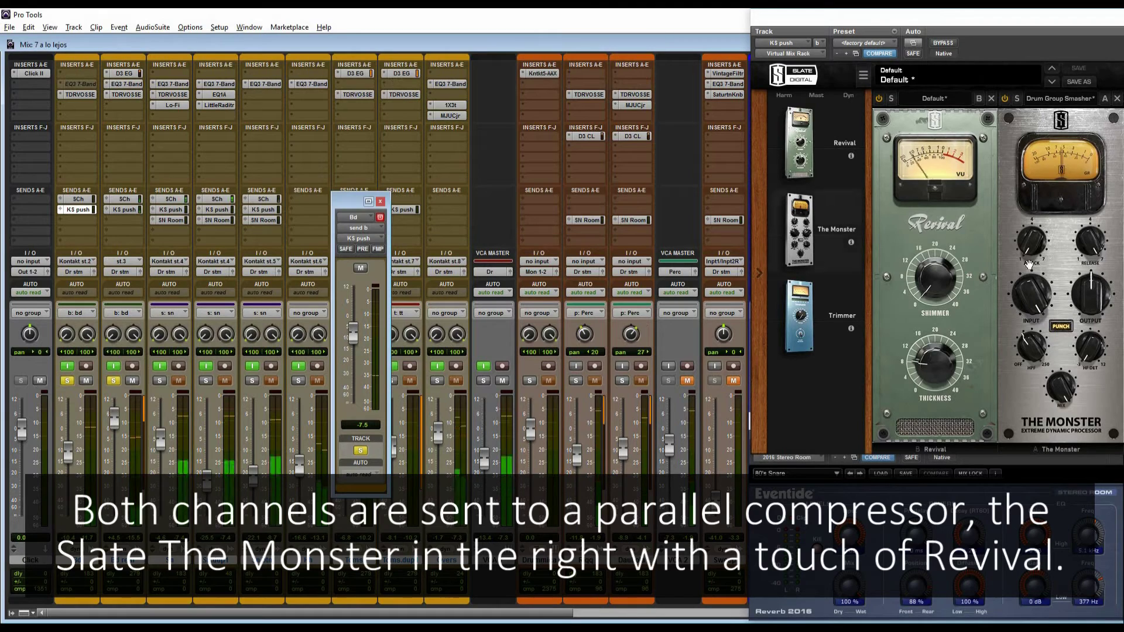
pyautogui.click(360, 269)
pyautogui.click(380, 202)
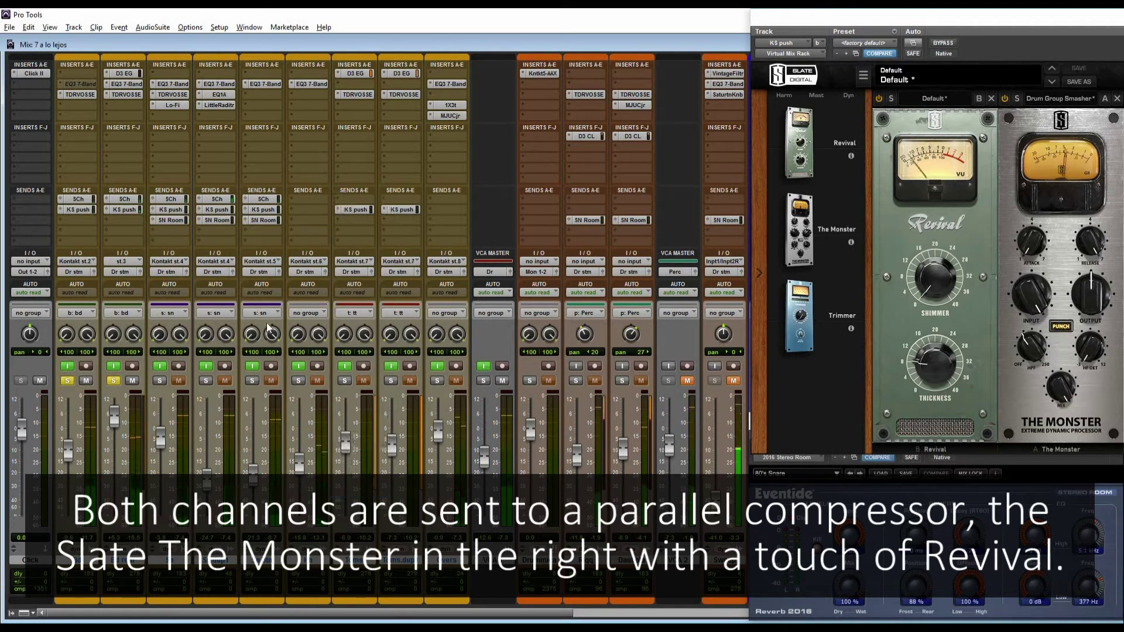
# Solo the Sn track and compare its EQ3 7-Band insert bypassed and active
pyautogui.click(159, 381)
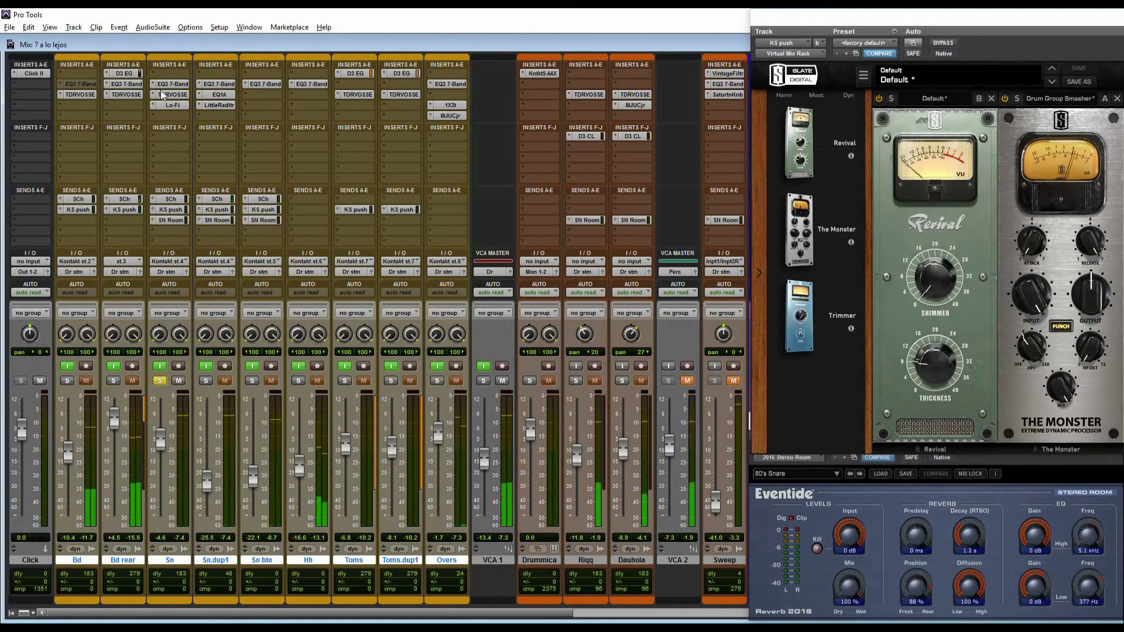
pyautogui.click(173, 83)
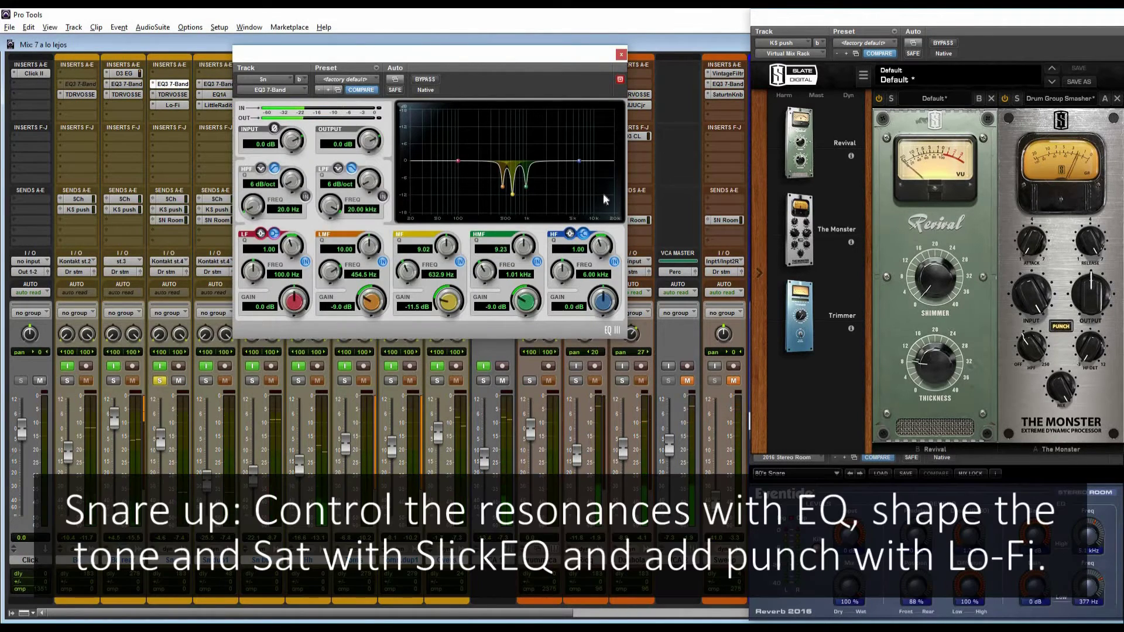
pyautogui.click(426, 79)
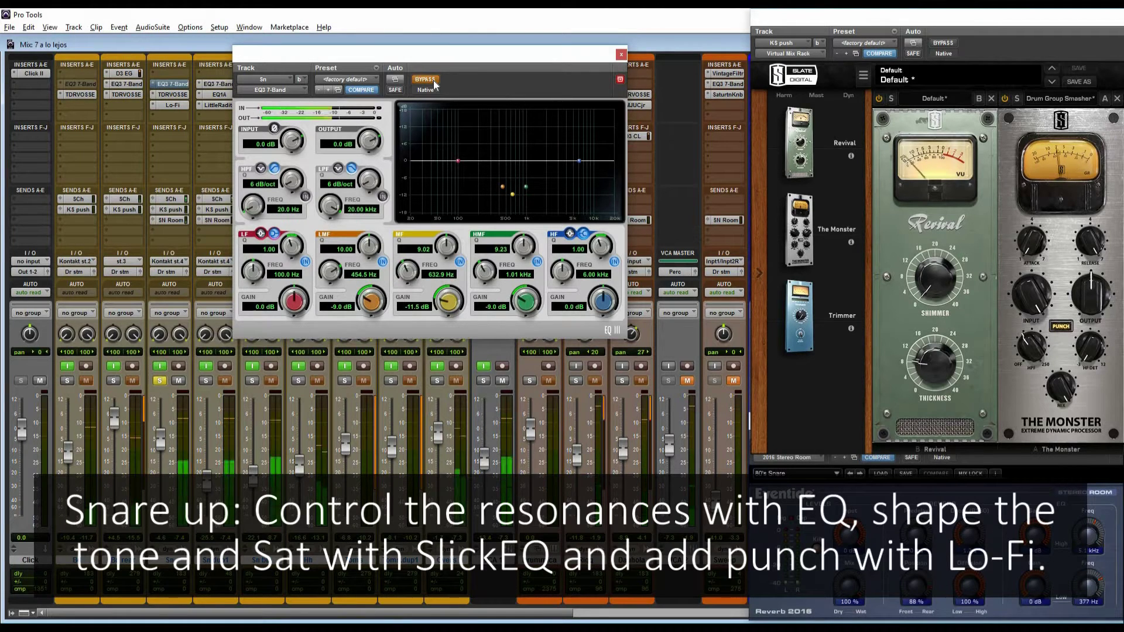
pyautogui.click(426, 79)
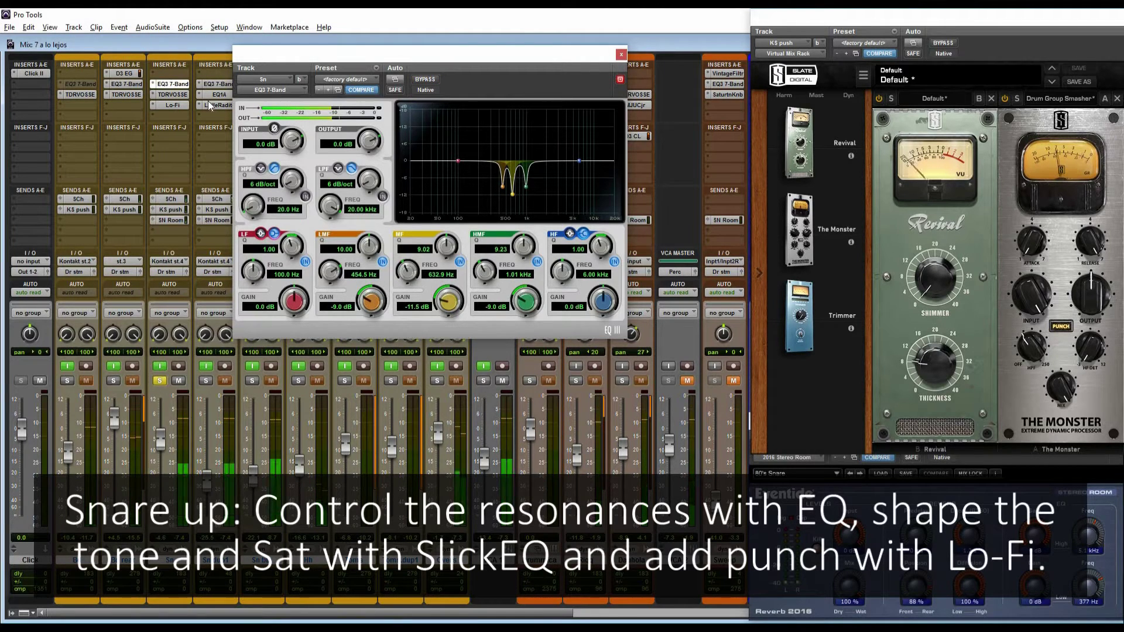
pyautogui.click(426, 80)
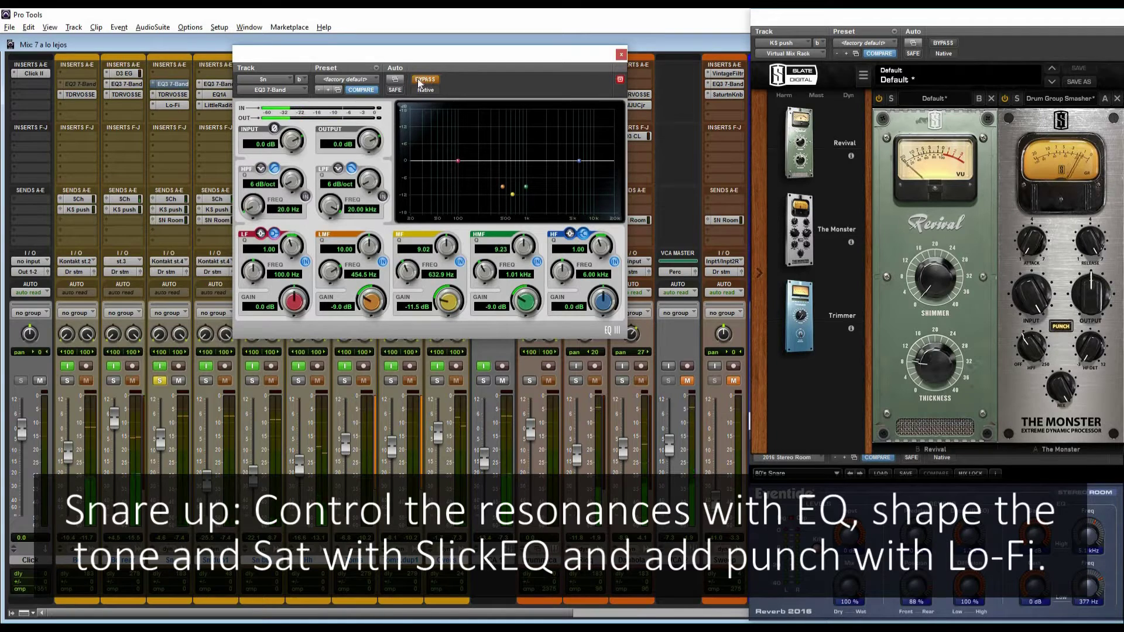
pyautogui.click(420, 84)
# Audition the SlickEQ and Lo-Fi inserts on the Sn track with and without bypass, and close the plug-in window
pyautogui.click(170, 94)
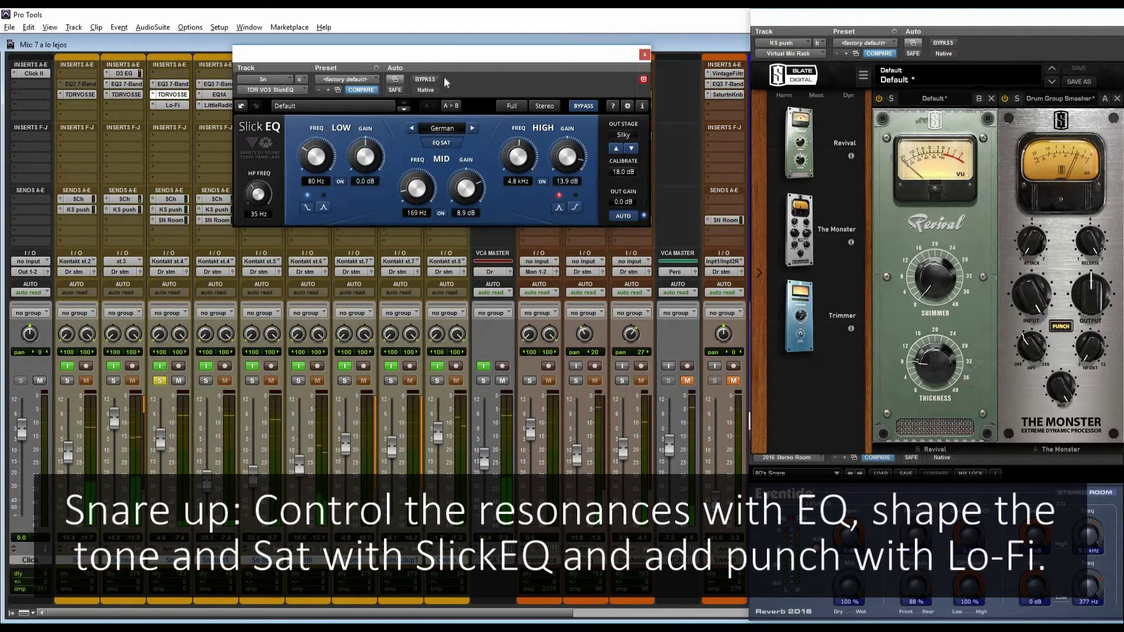
pyautogui.click(422, 82)
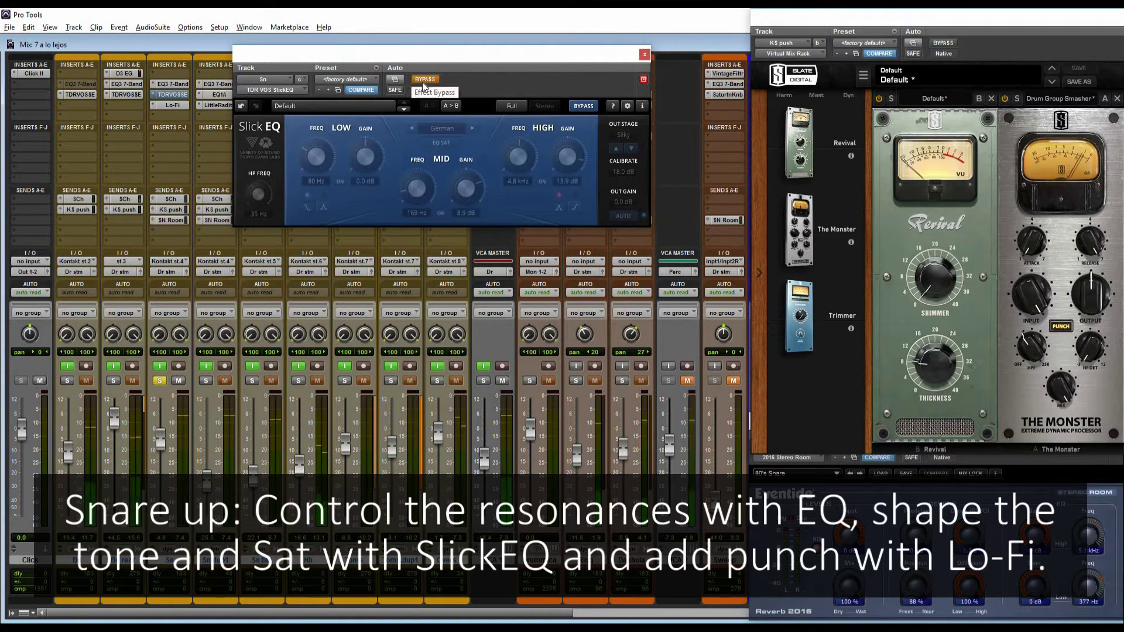
pyautogui.click(422, 82)
pyautogui.click(172, 105)
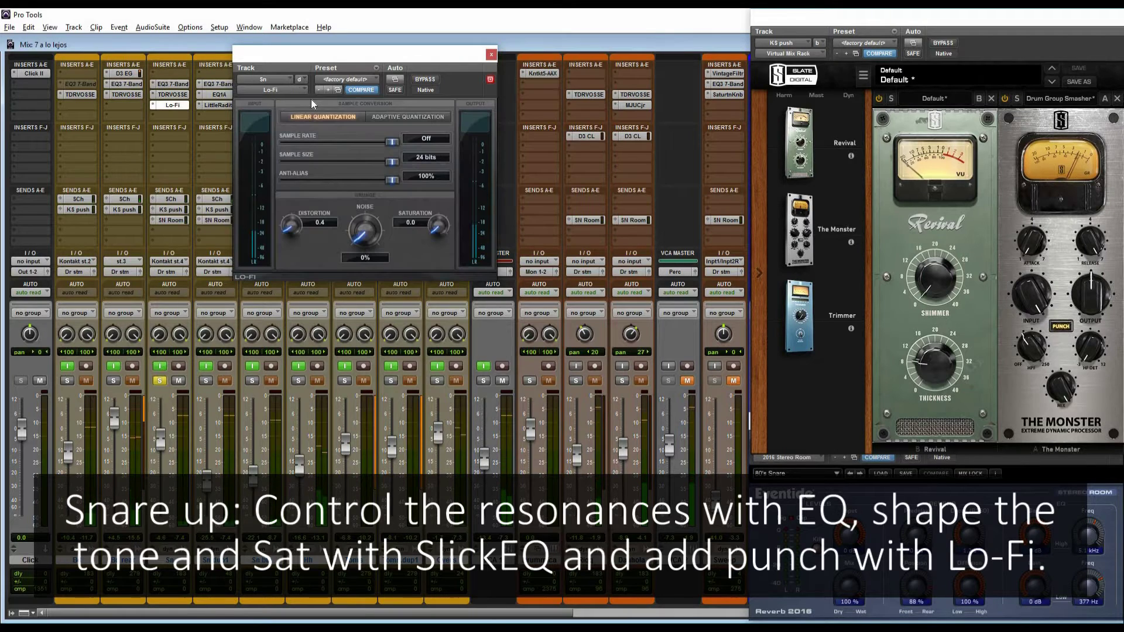
pyautogui.click(432, 82)
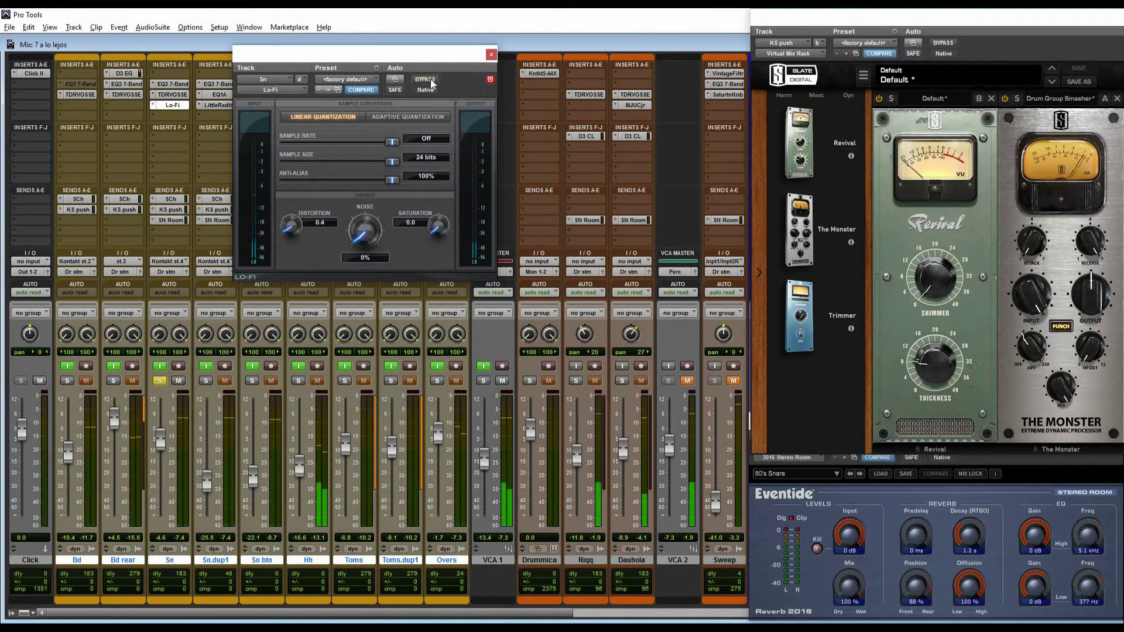
pyautogui.click(490, 56)
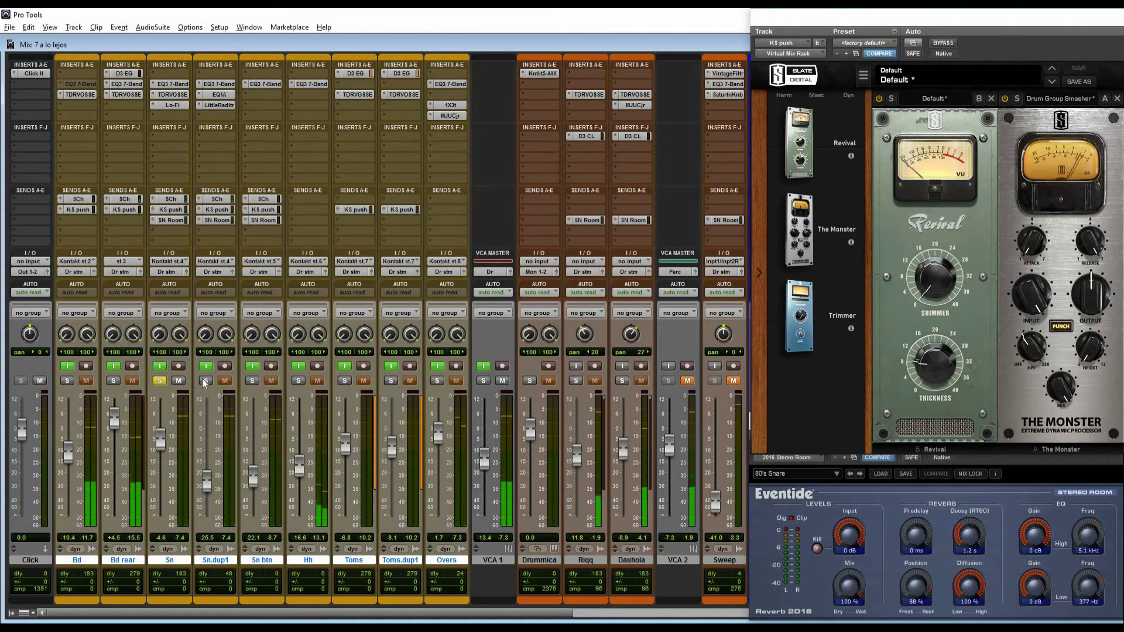
# Compare the EQ3 7-Band insert on the Sn.dup1 track bypassed and active
pyautogui.click(219, 83)
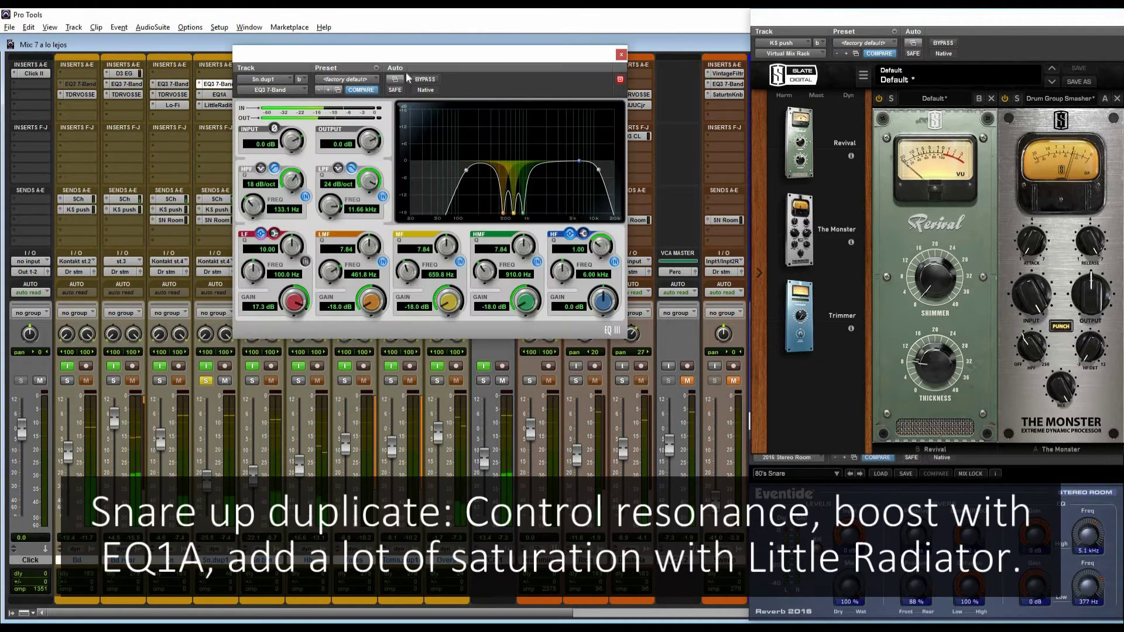
pyautogui.click(429, 79)
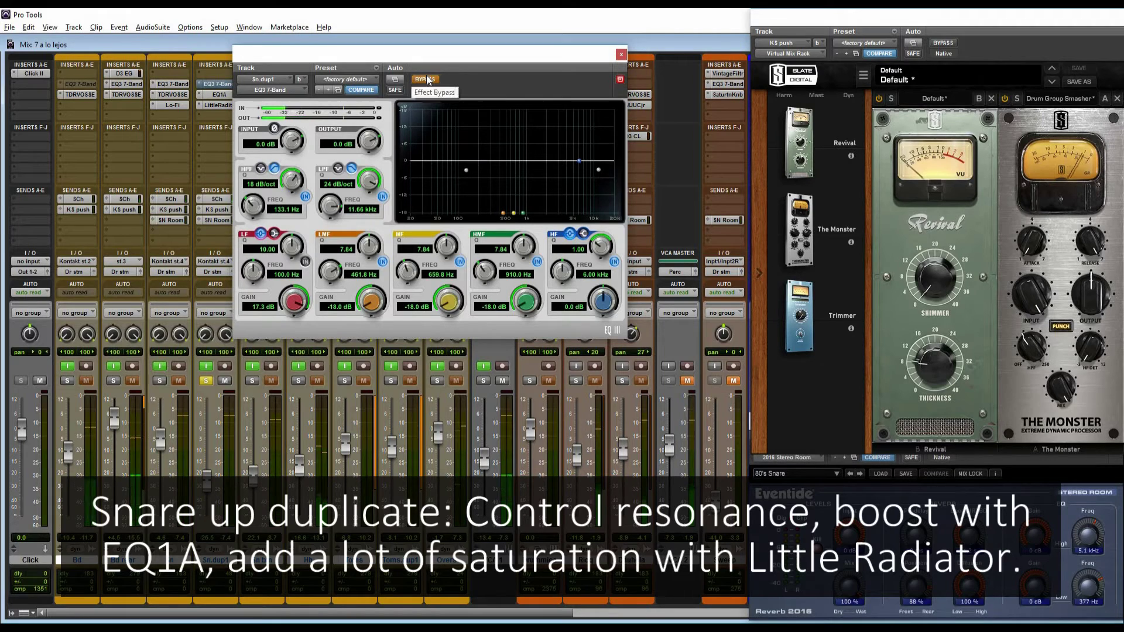
pyautogui.click(428, 80)
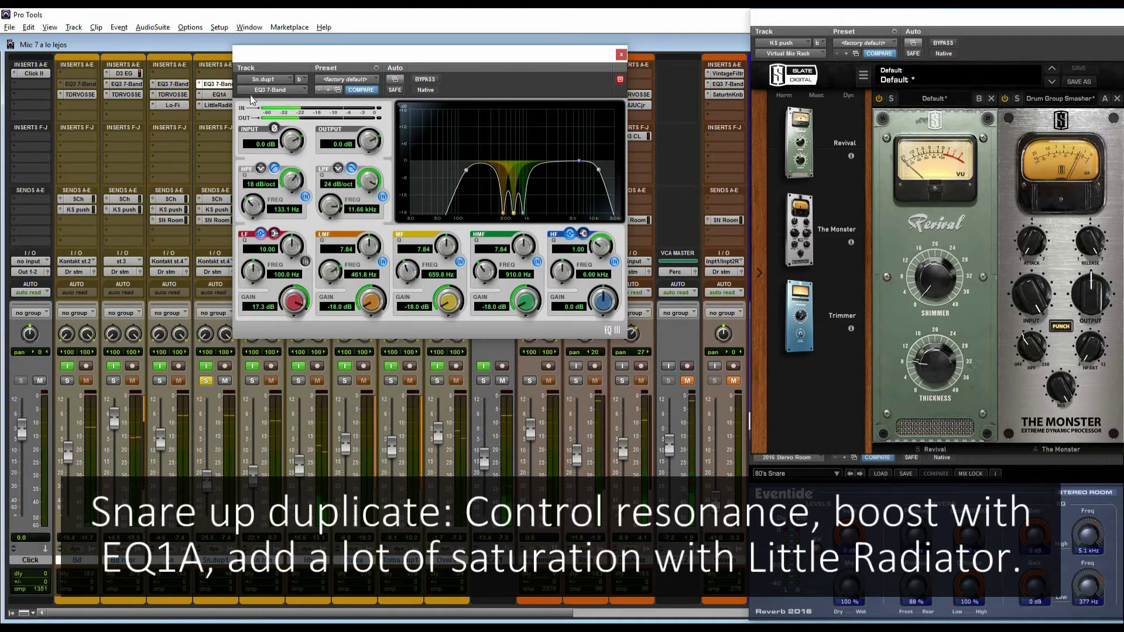
# Audition the EQ1A insert on Sn.dup1 with and without bypass, then inspect its Little Radiator insert and close the plug-in window
pyautogui.click(219, 94)
pyautogui.click(426, 79)
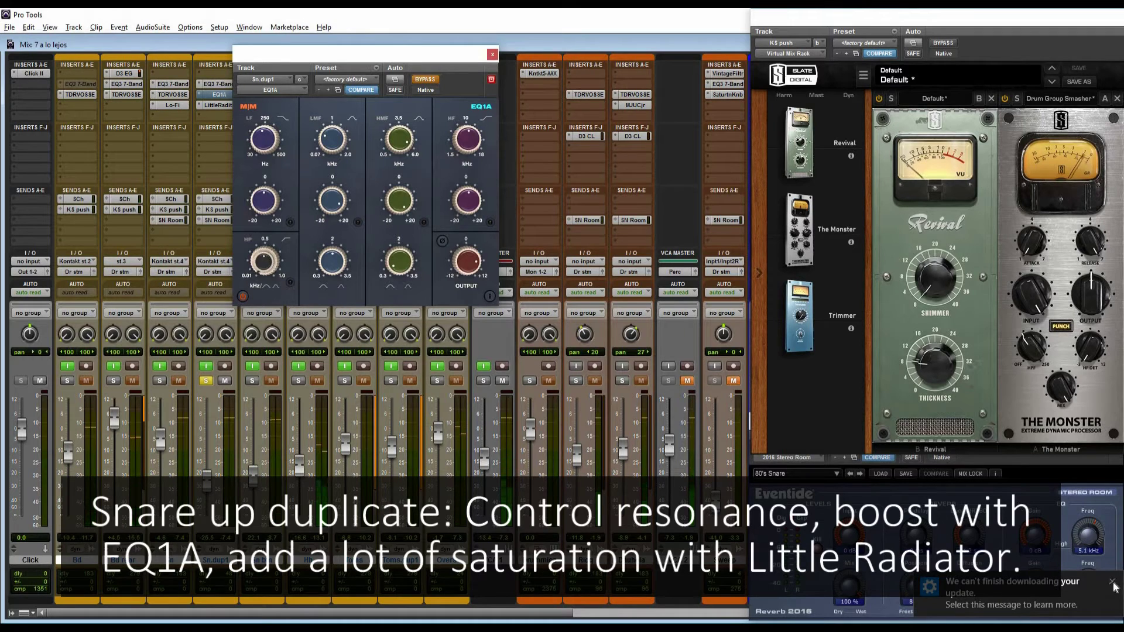
pyautogui.click(1112, 583)
pyautogui.click(425, 80)
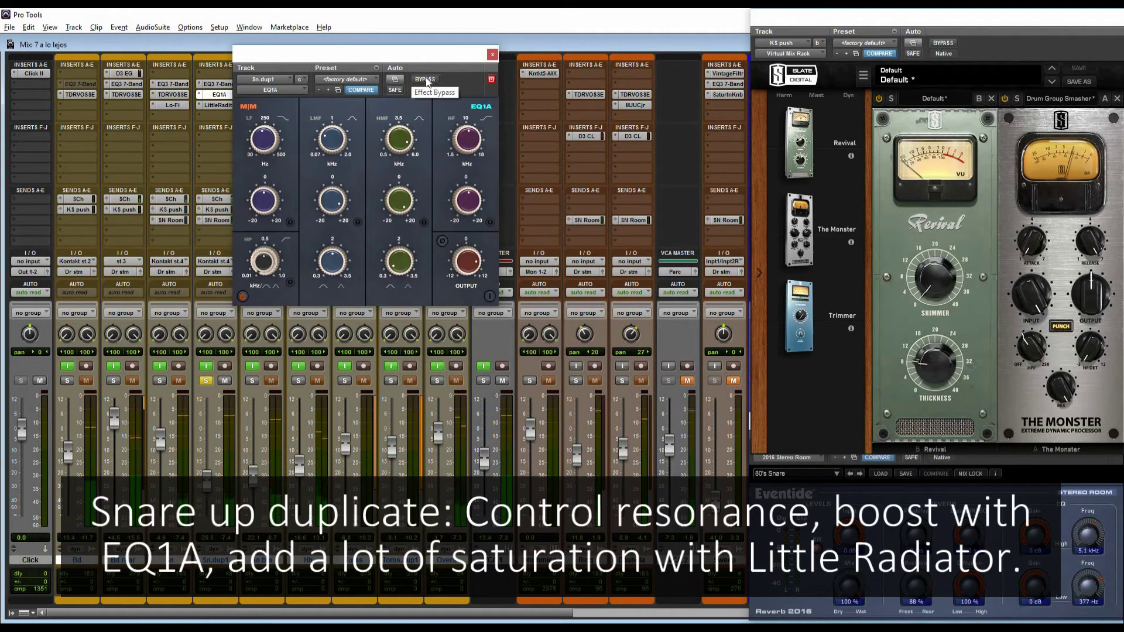
pyautogui.click(213, 108)
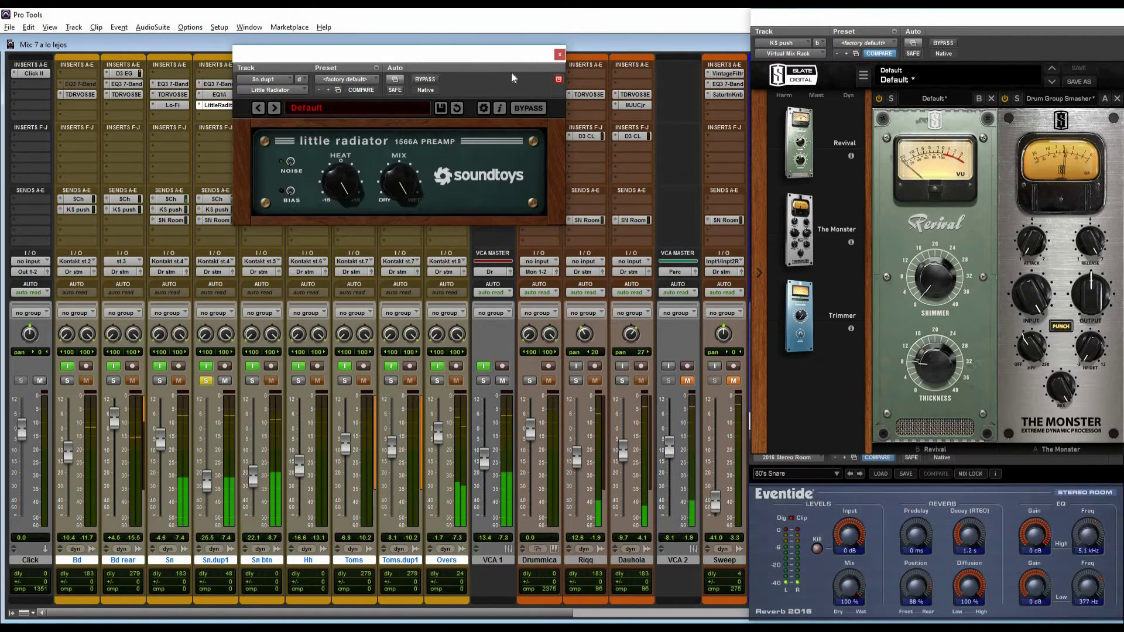
pyautogui.click(560, 53)
# Solo the Sn btn track, compare its EQ3 7-Band insert bypassed and active, and close the plug-in window
pyautogui.click(252, 381)
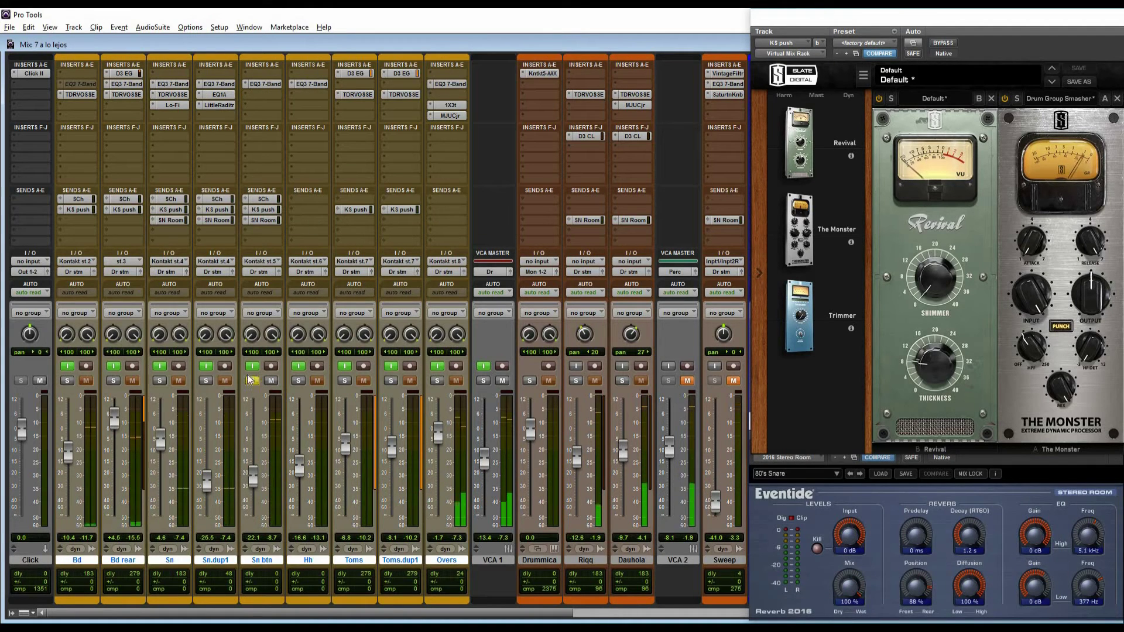
pyautogui.click(262, 84)
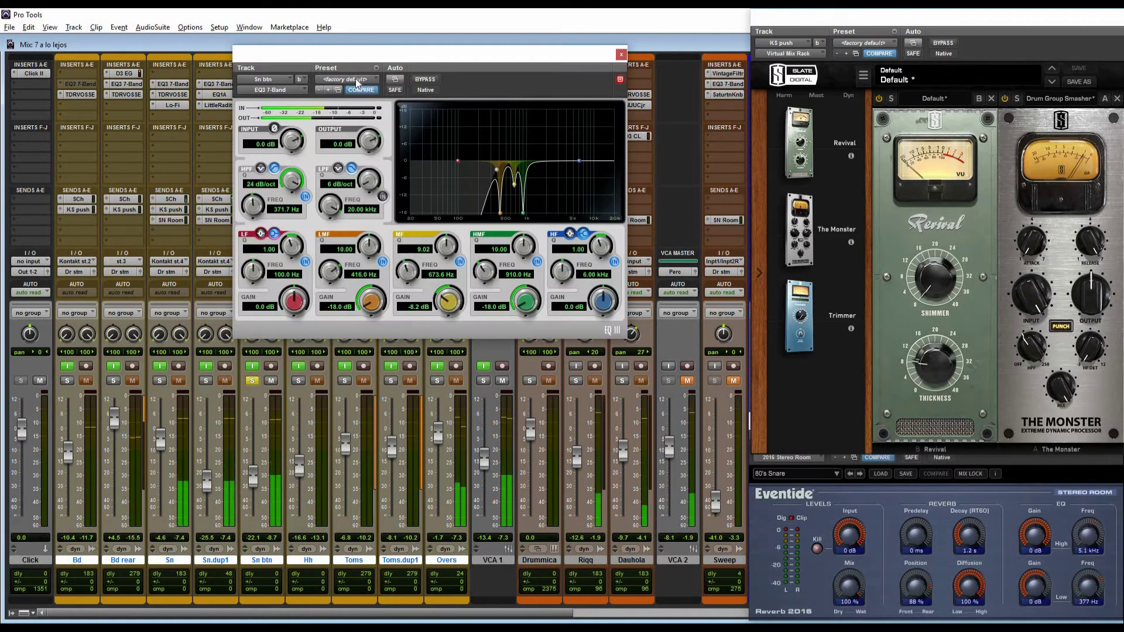
pyautogui.click(427, 81)
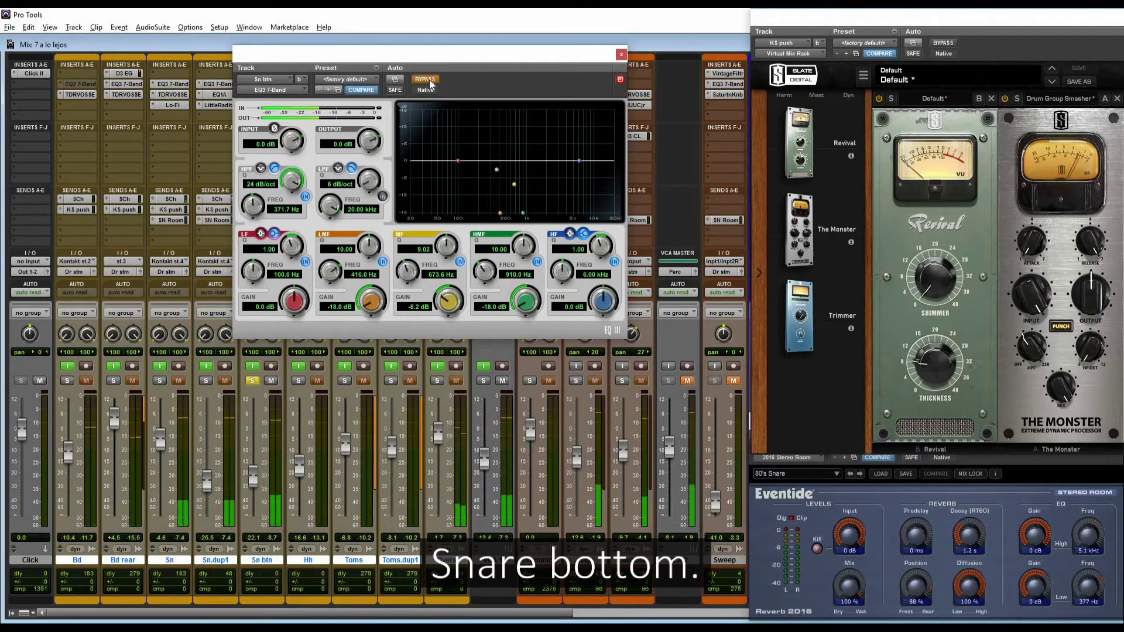
pyautogui.click(426, 80)
pyautogui.click(621, 54)
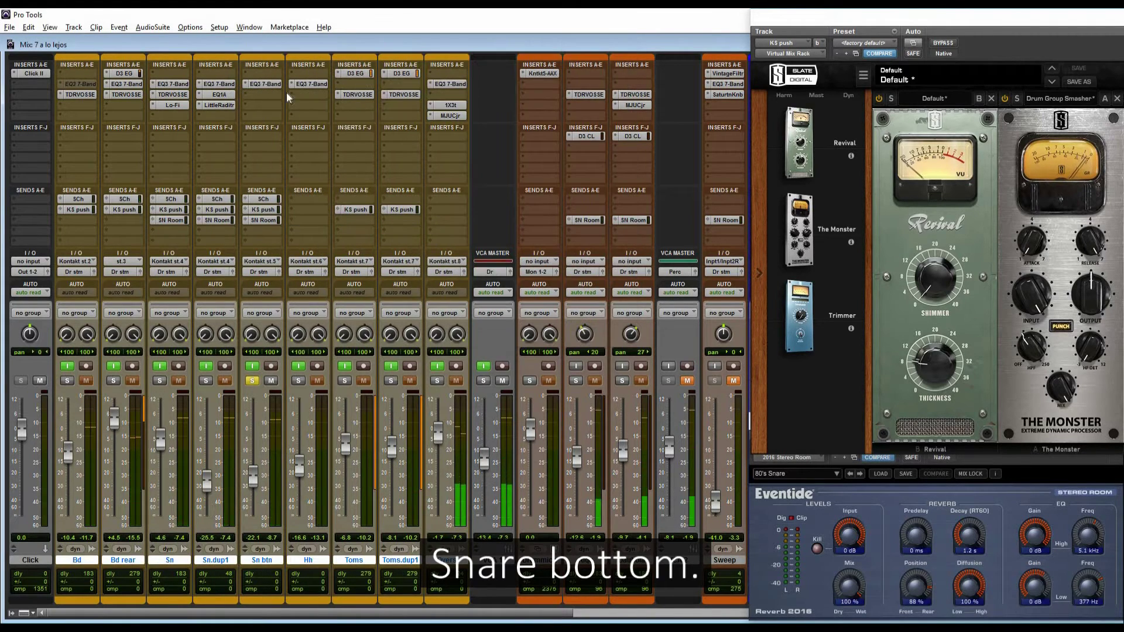
# Enable the mix groups, solo all three snare tracks together, and audition their K5 push and SN Room sends muted and active
pyautogui.hotkey('ctrl', 'shift', 'g')
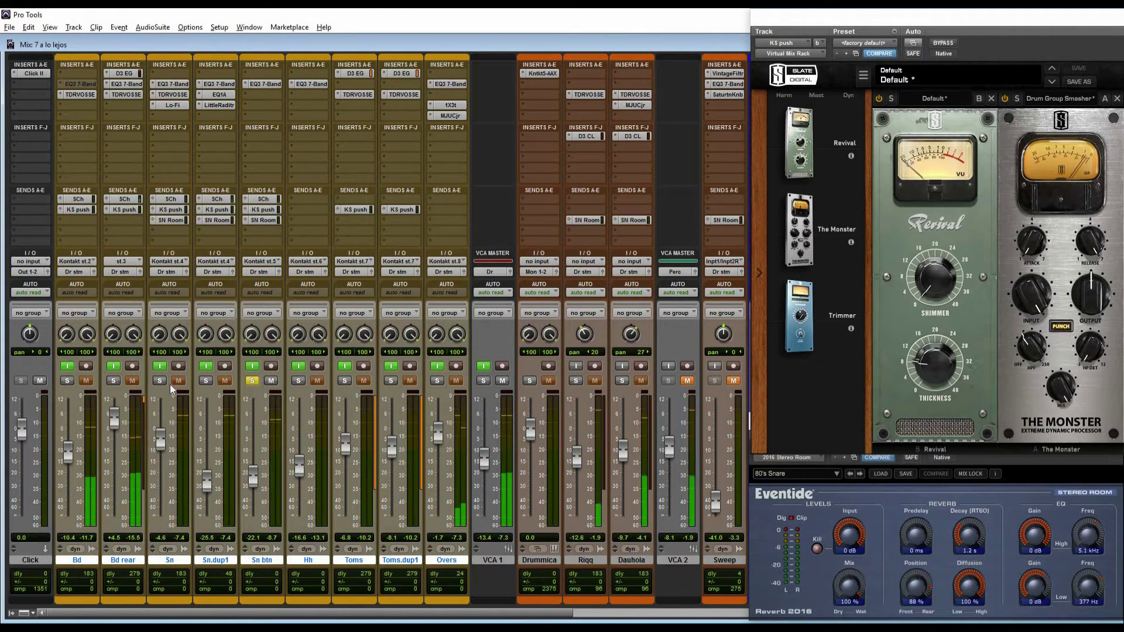
pyautogui.click(202, 382)
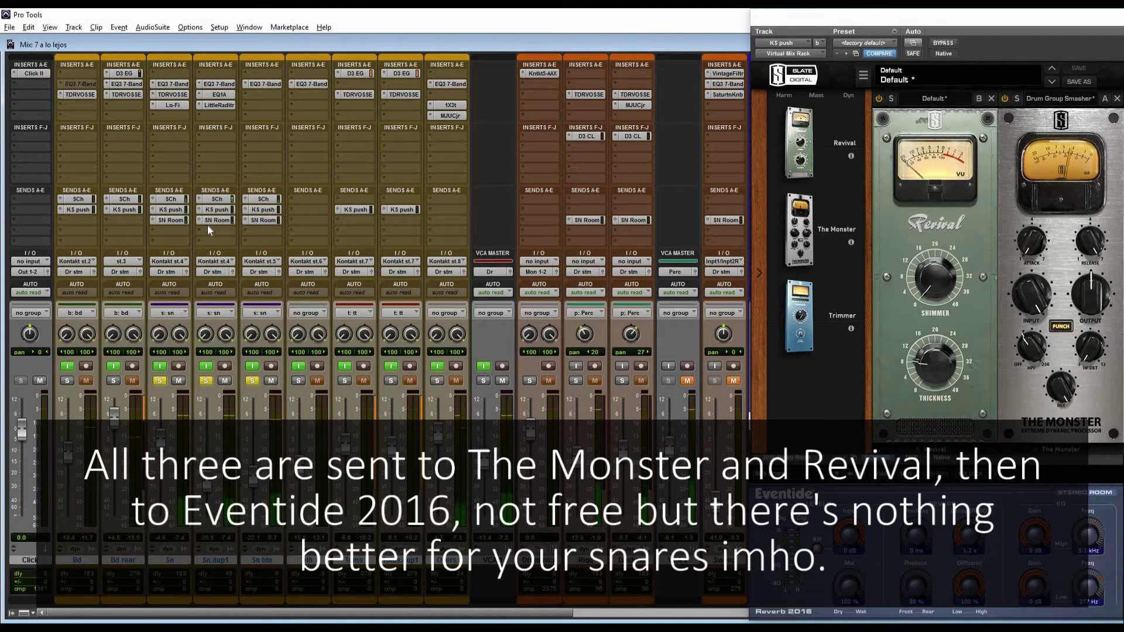
pyautogui.click(217, 209)
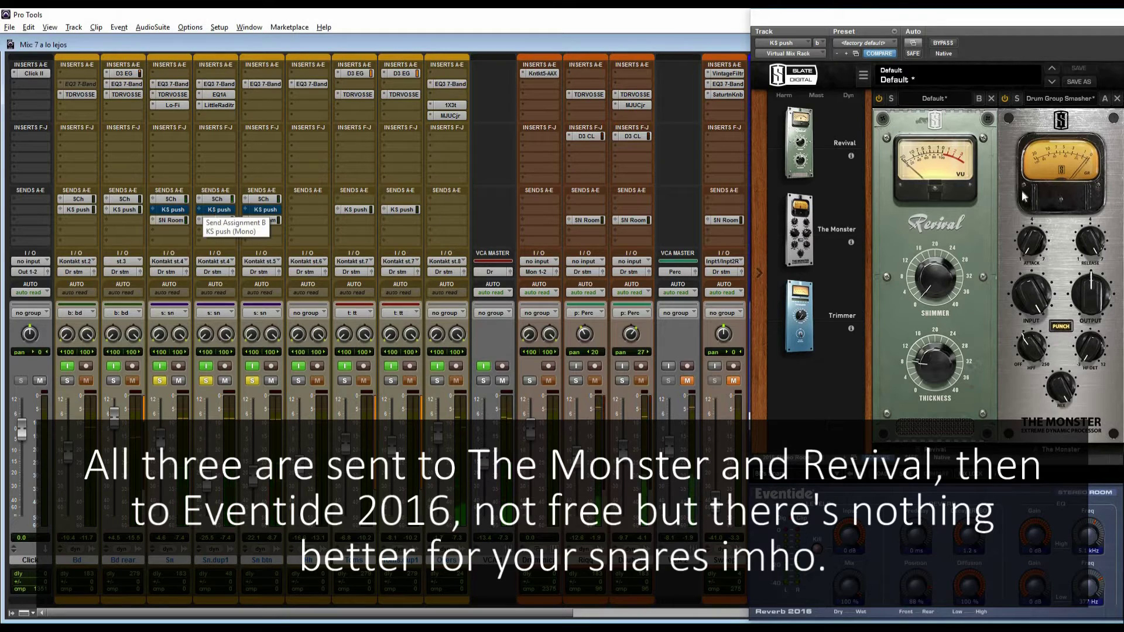
pyautogui.click(217, 210)
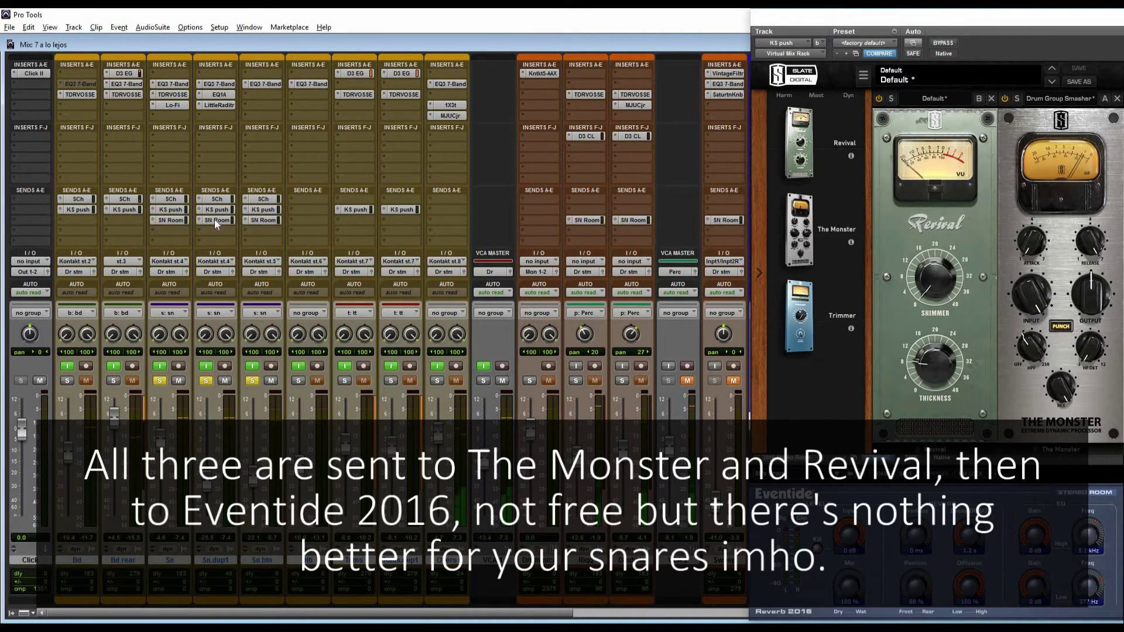
pyautogui.click(215, 219)
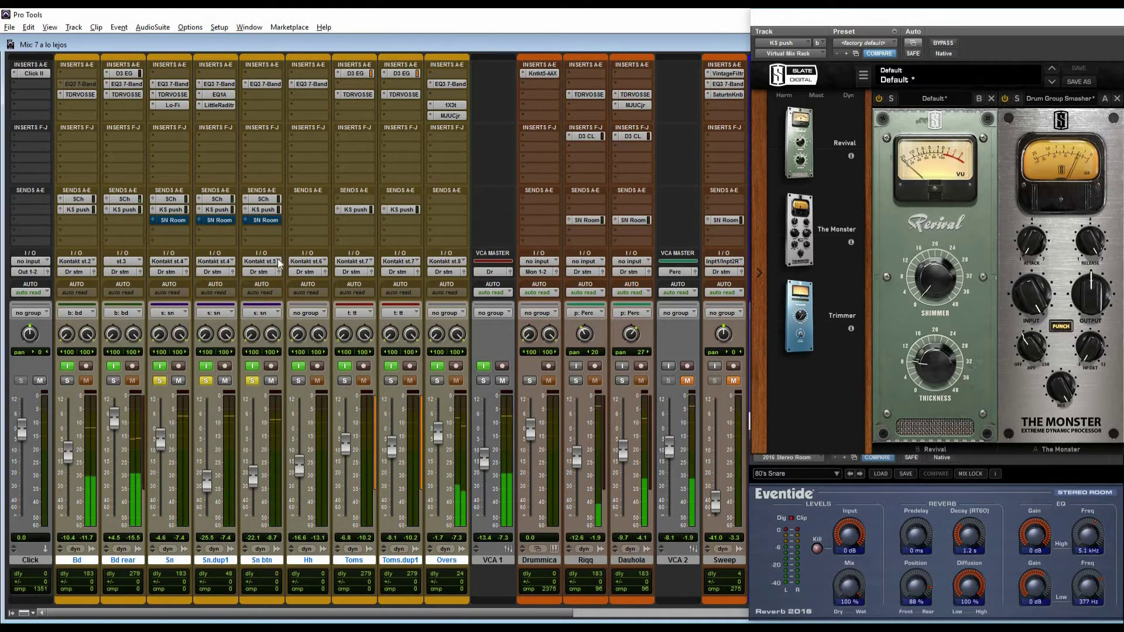
pyautogui.click(215, 222)
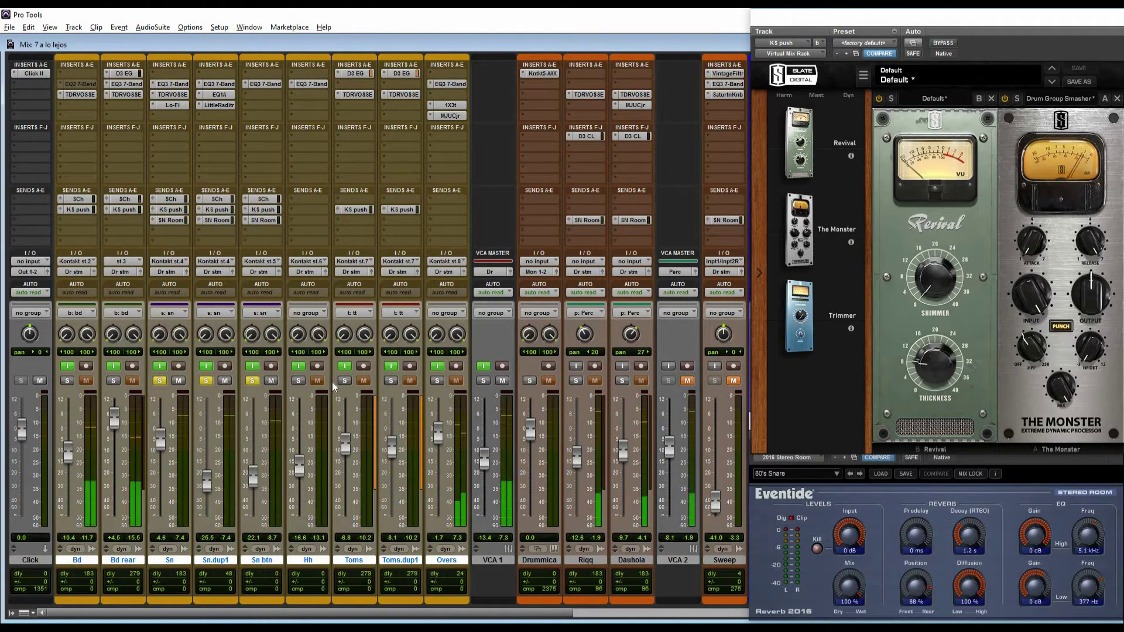
# Clear the snare solos, solo only the Toms track with groups suspended, and compare its Dyn3 Expander/Gate bypassed and active
pyautogui.keyDown('ctrl'); pyautogui.click(437, 380); pyautogui.keyUp('ctrl')
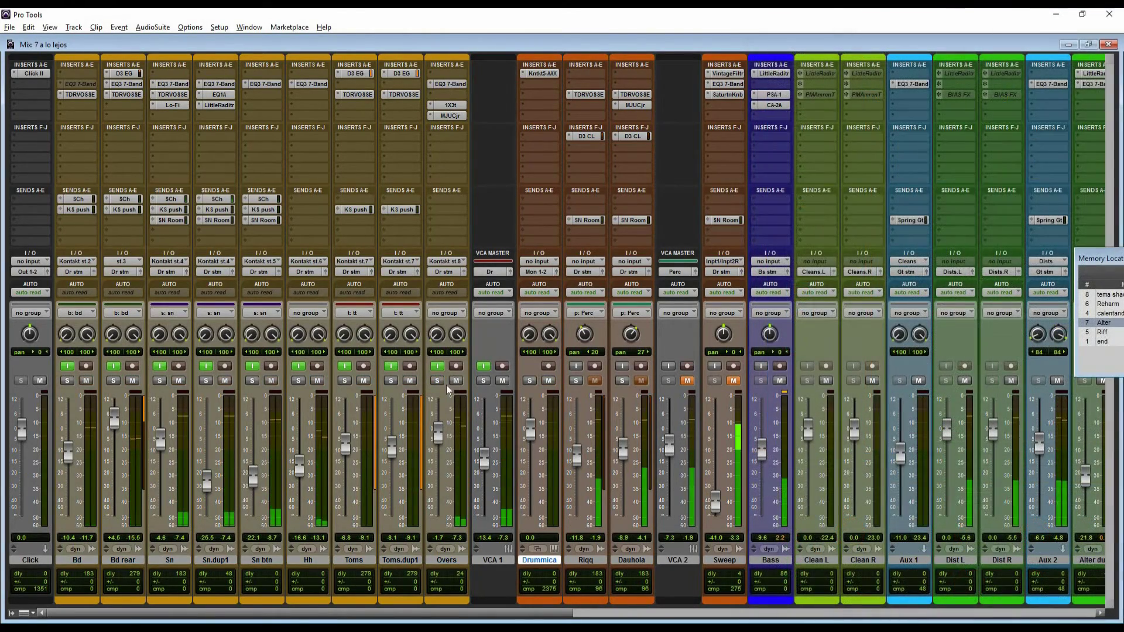
pyautogui.click(344, 381)
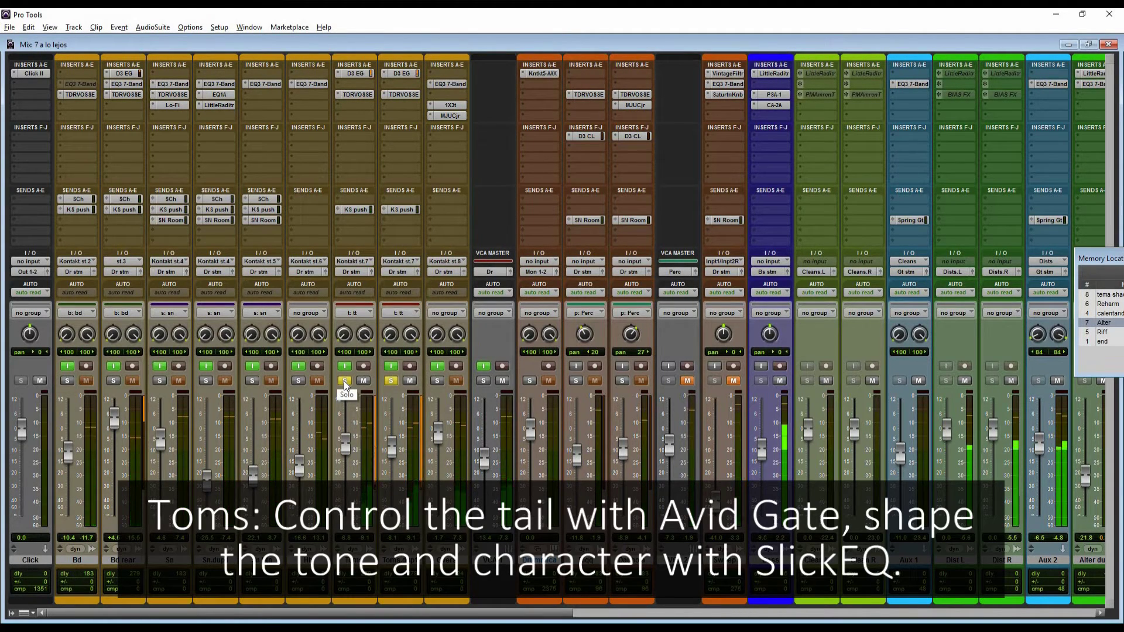
pyautogui.hotkey('ctrl', 'shift', 'g')
pyautogui.click(353, 73)
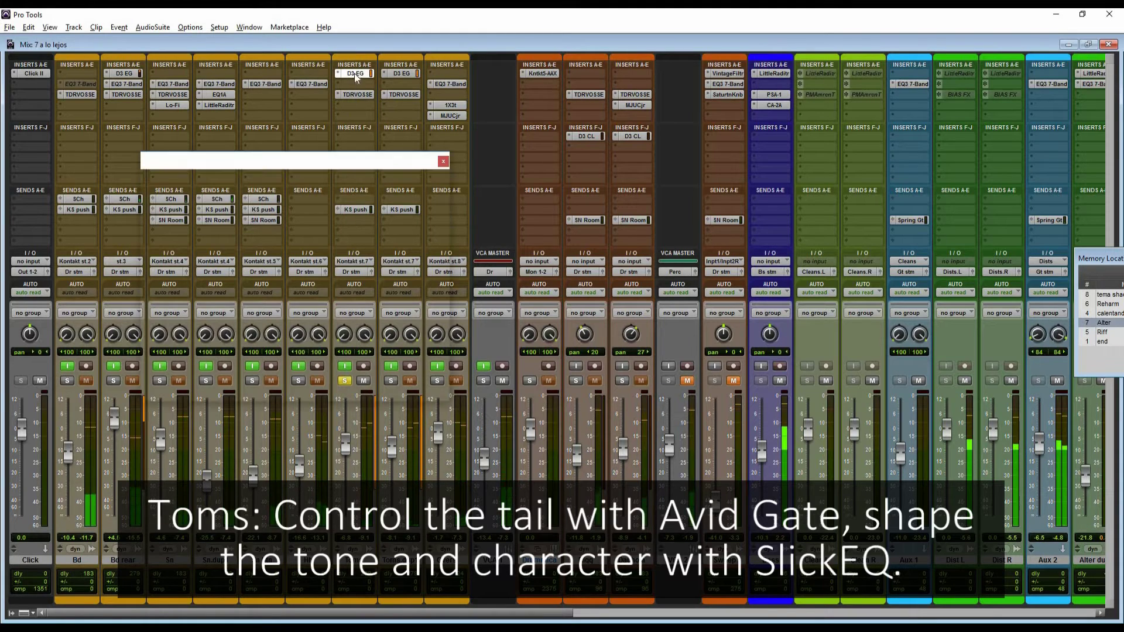
pyautogui.click(331, 186)
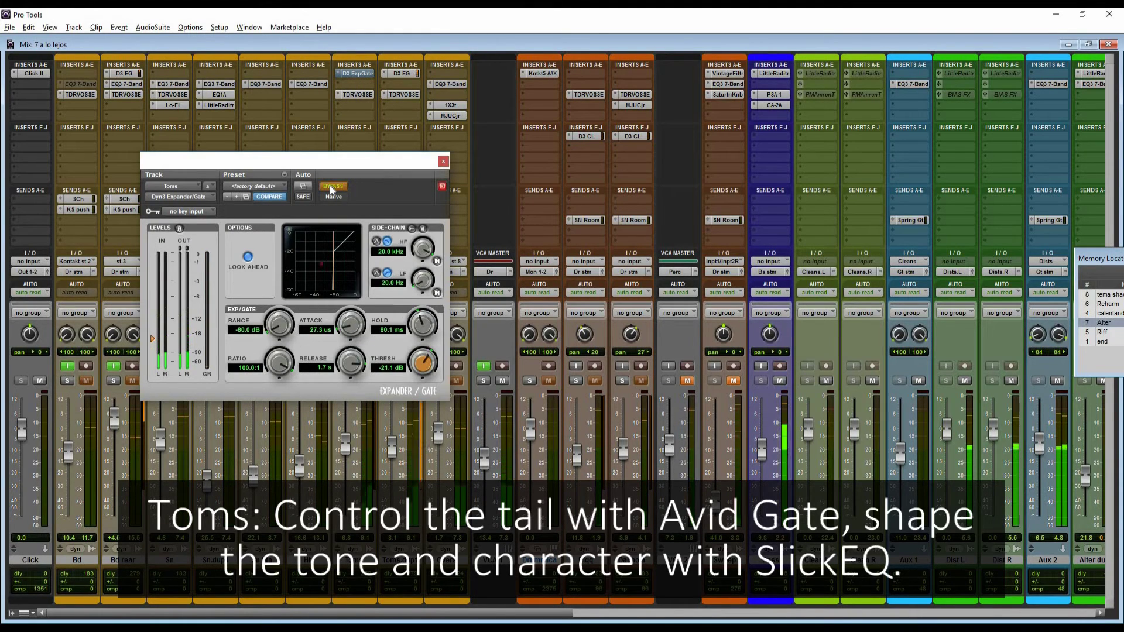
pyautogui.click(331, 187)
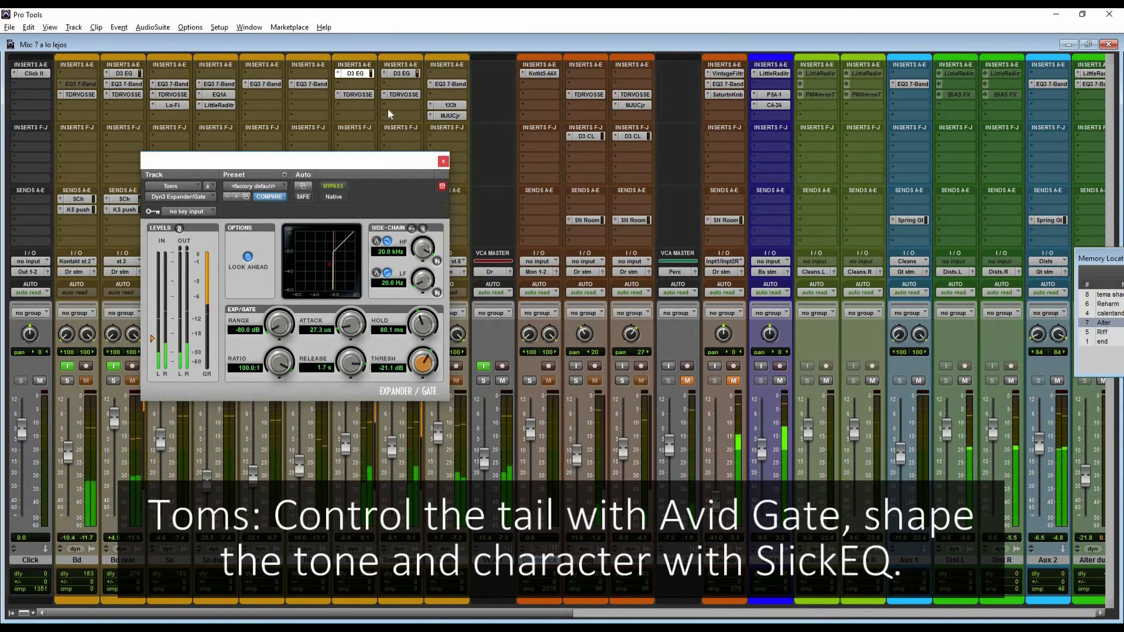
# Audition the SlickEQ insert on the Toms track with and without bypass, and close the plug-in window
pyautogui.click(357, 94)
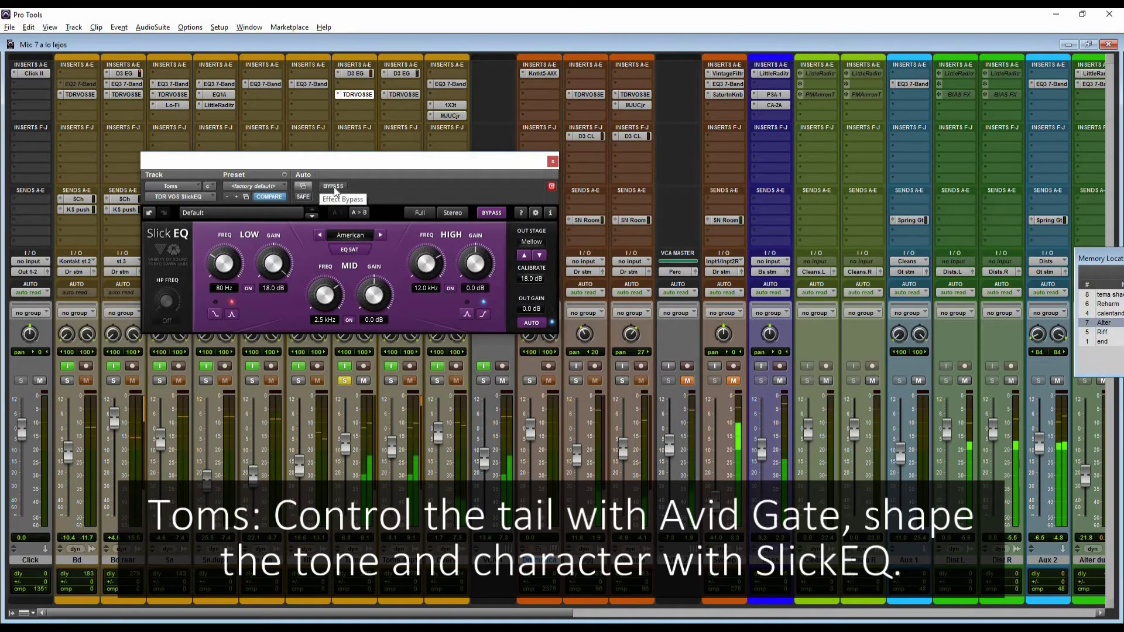
pyautogui.click(333, 186)
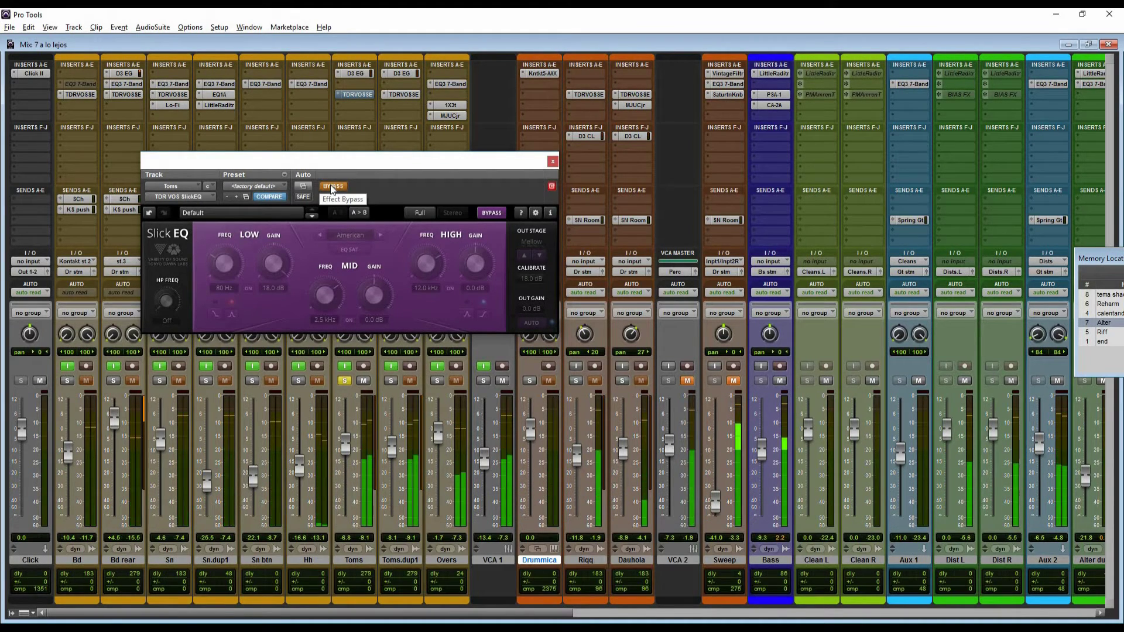
pyautogui.click(331, 187)
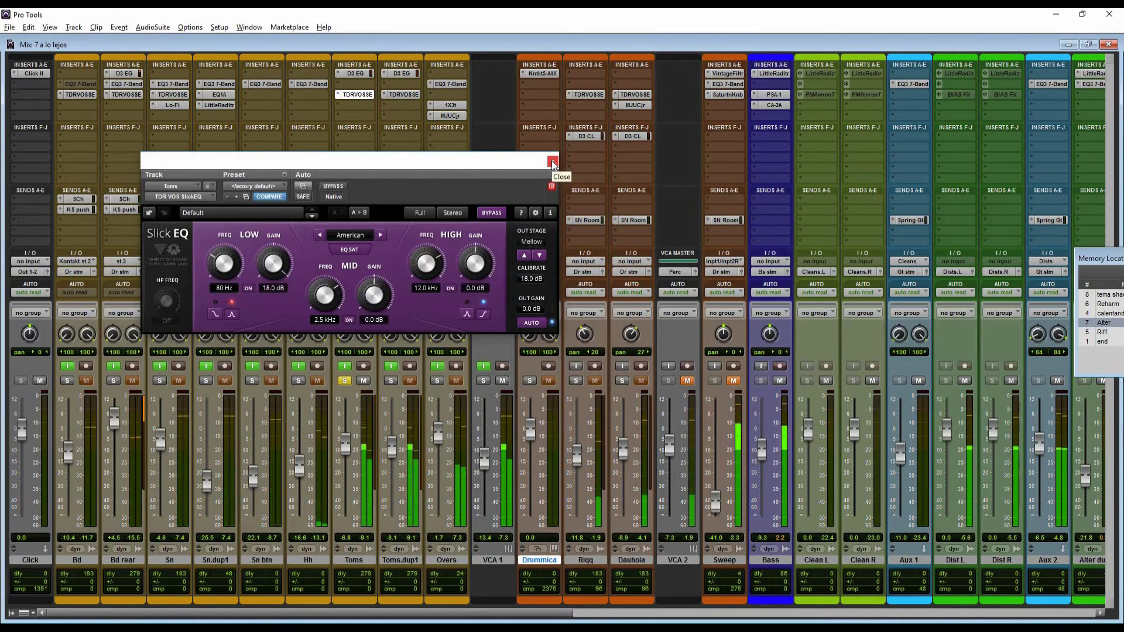
pyautogui.click(553, 162)
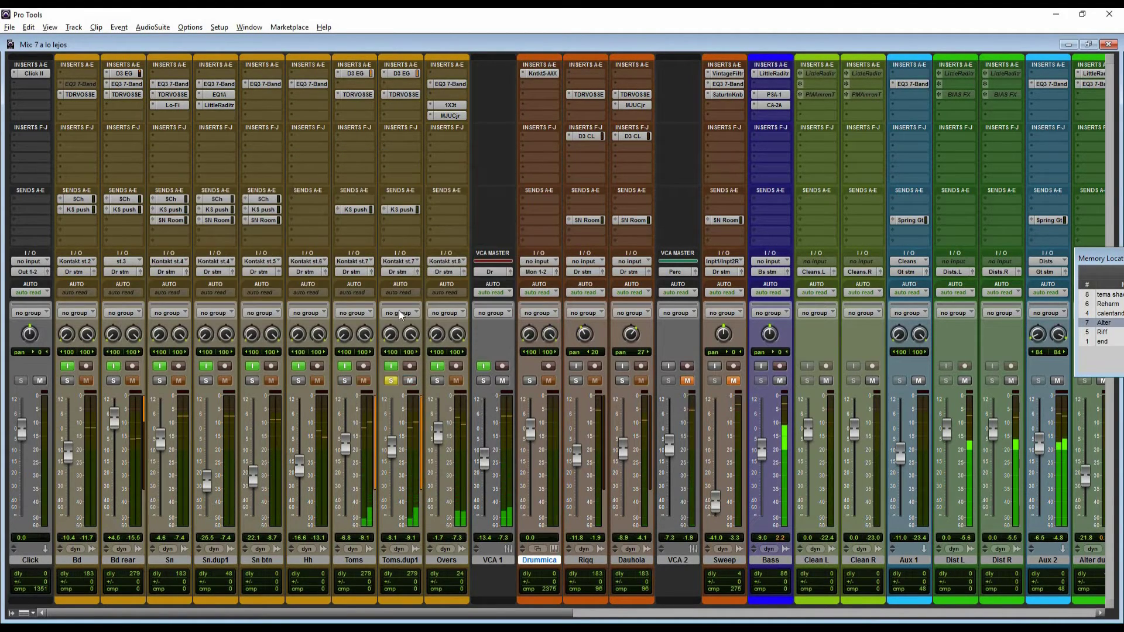
# Compare the Dyn3 Expander/Gate on the Toms.dup1 track bypassed and active, and close its window
pyautogui.click(400, 73)
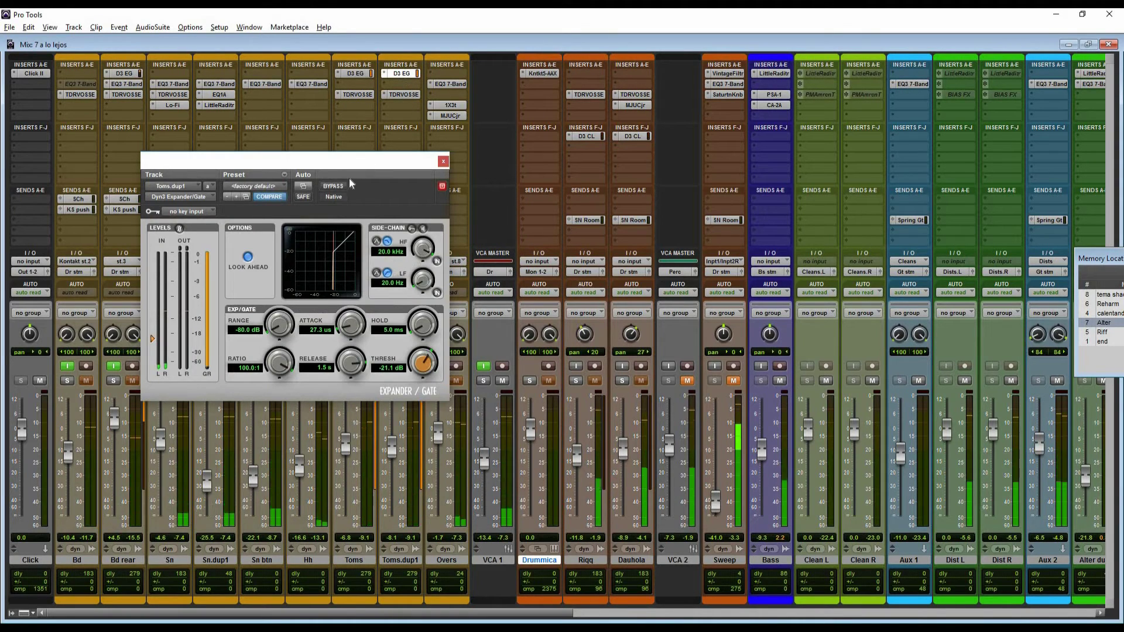
pyautogui.click(335, 186)
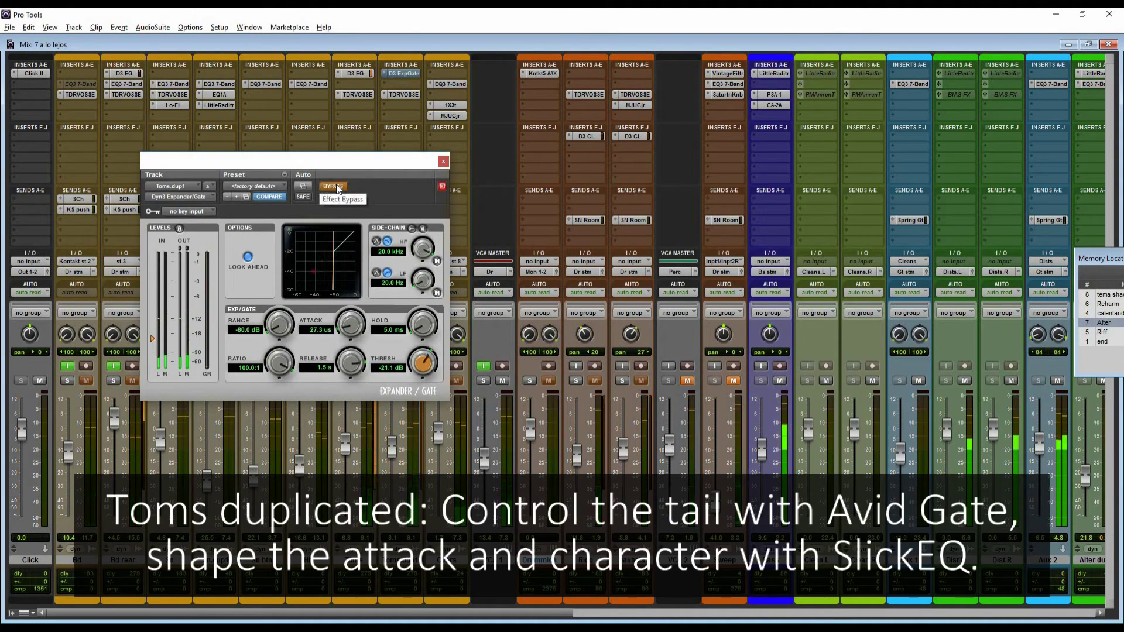
pyautogui.click(334, 186)
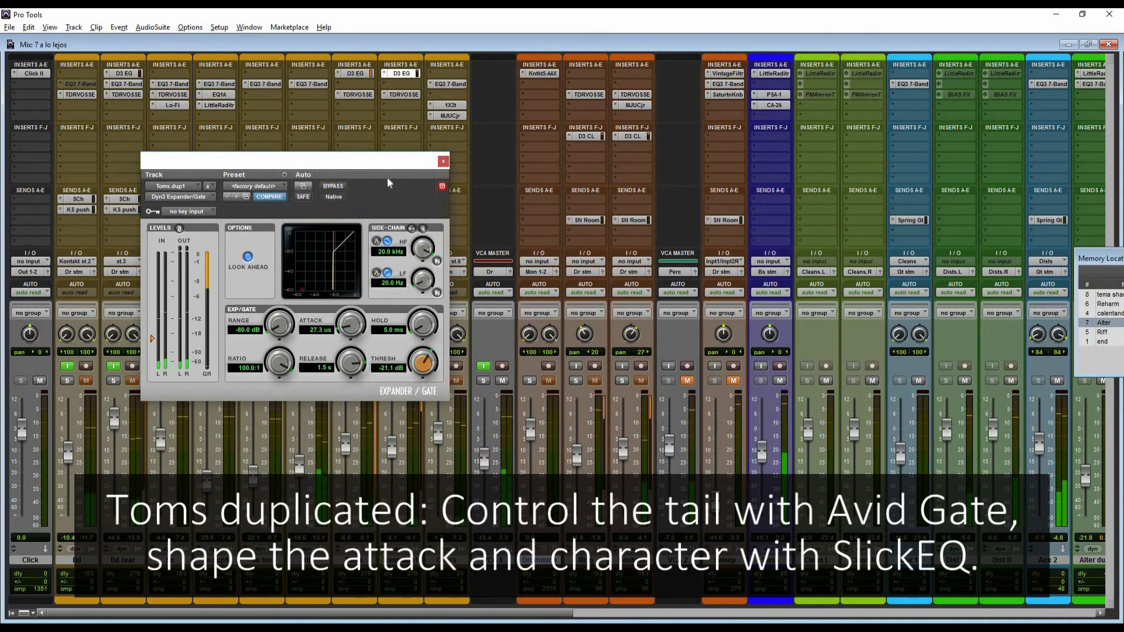
pyautogui.click(443, 162)
# Audition the SlickEQ insert on the Toms.dup1 track with and without bypass, and close the plug-in window
pyautogui.click(404, 94)
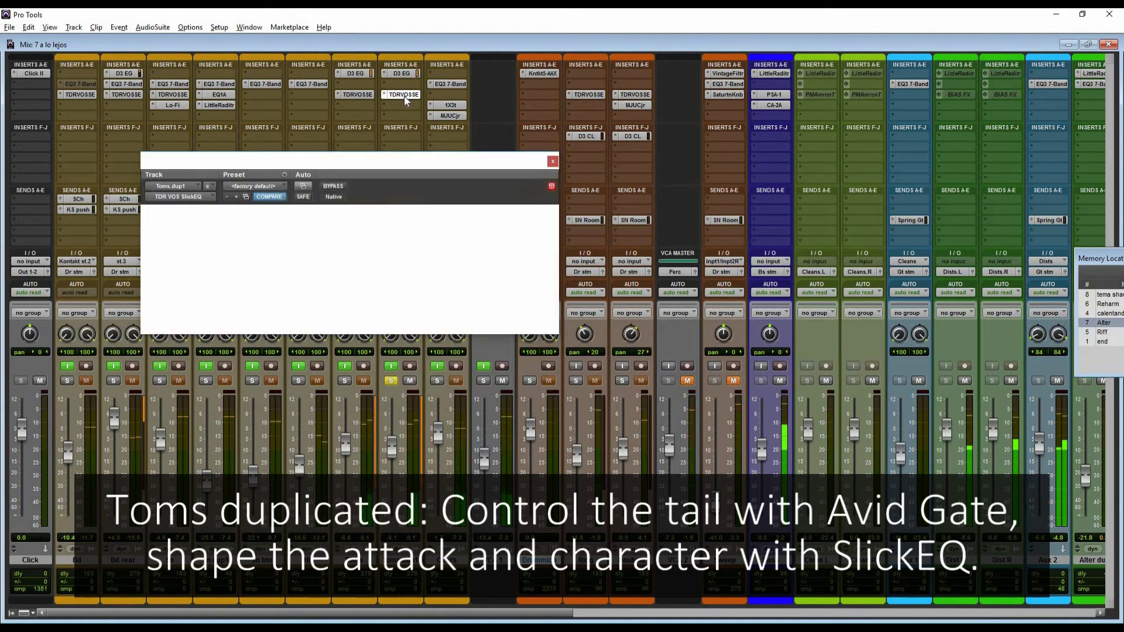
pyautogui.click(334, 186)
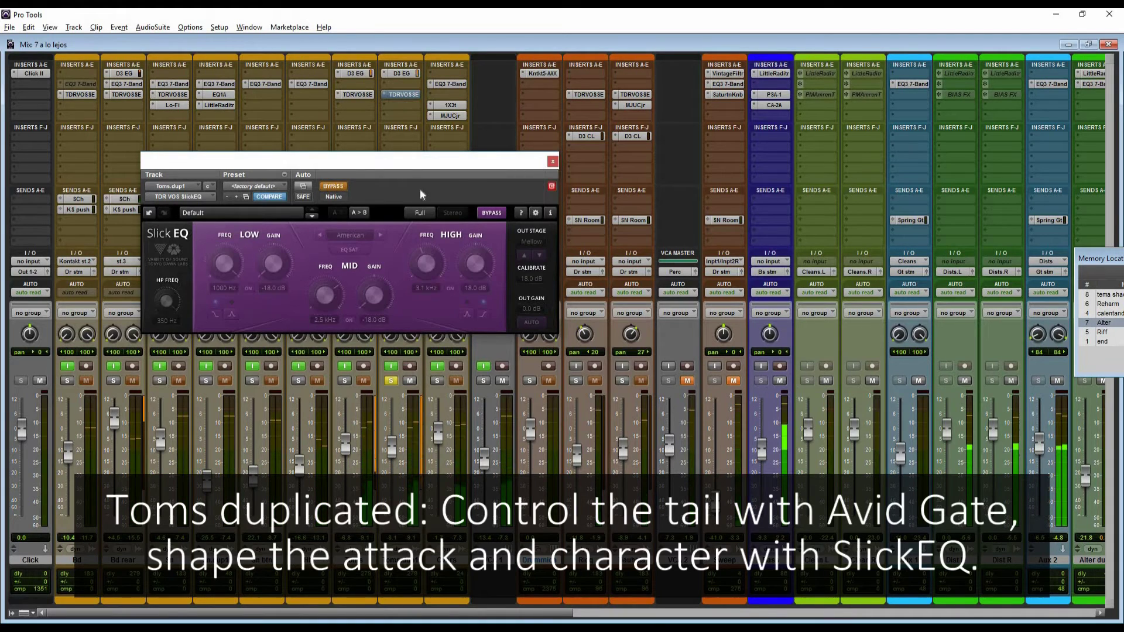
pyautogui.click(334, 187)
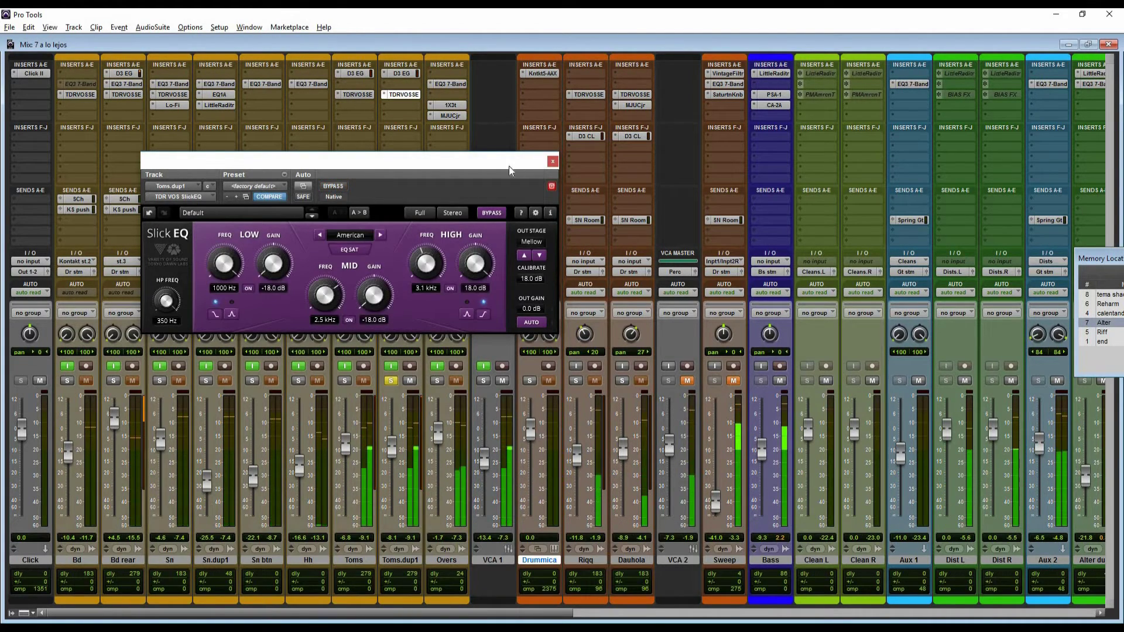
pyautogui.click(553, 161)
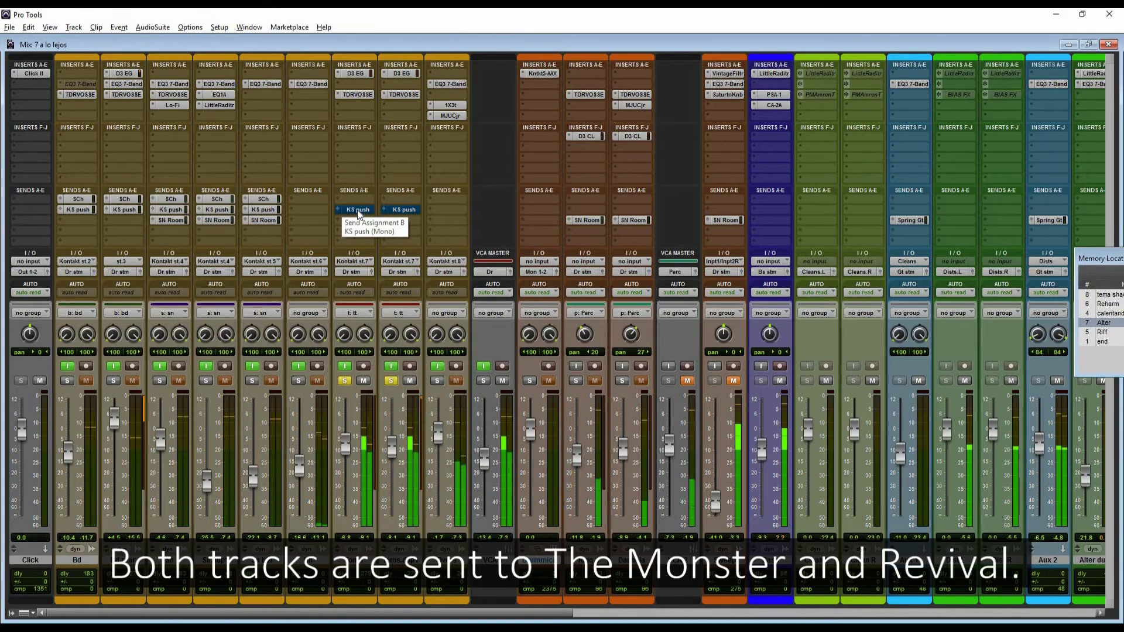
# Solo only the Overs track and compare its EQ3 7-Band insert bypassed and active
pyautogui.click(437, 380)
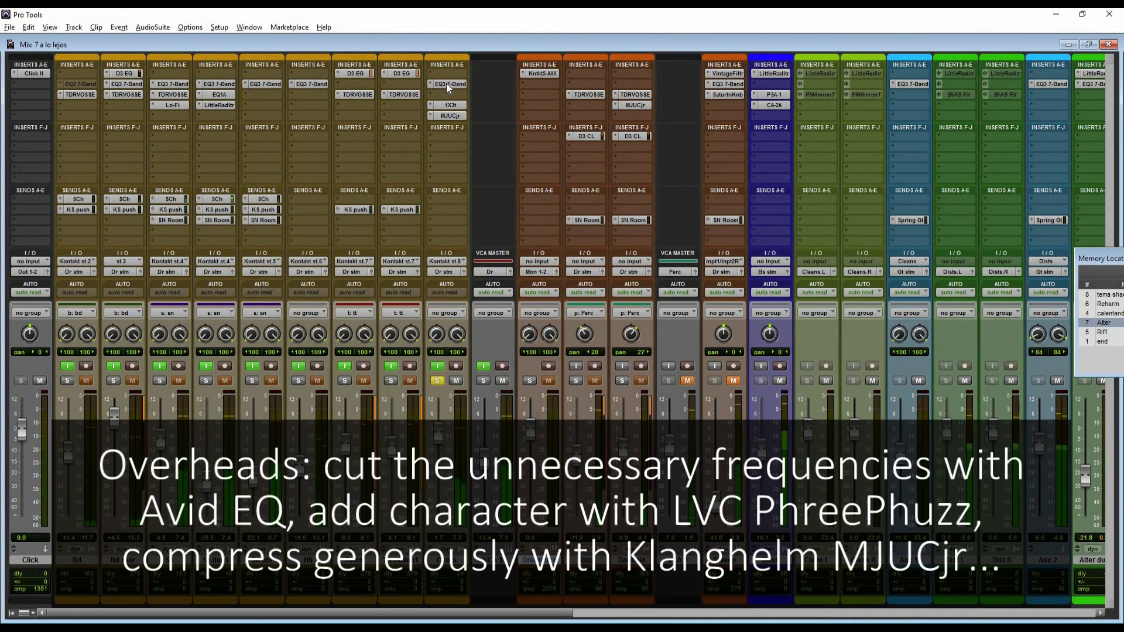
pyautogui.click(446, 83)
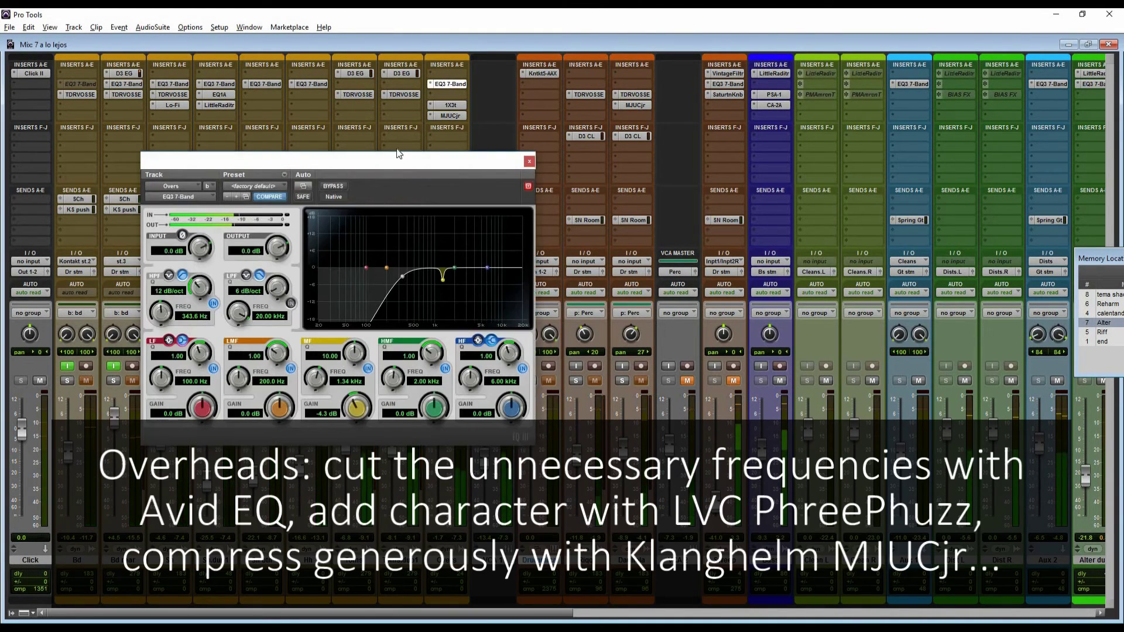
pyautogui.click(334, 186)
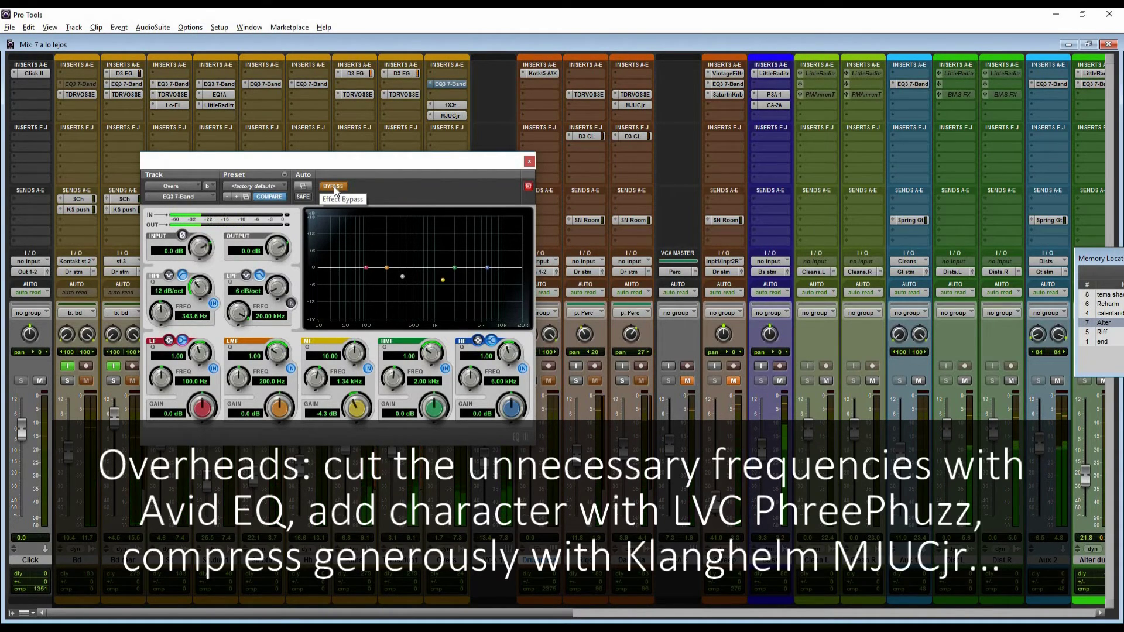
pyautogui.click(334, 186)
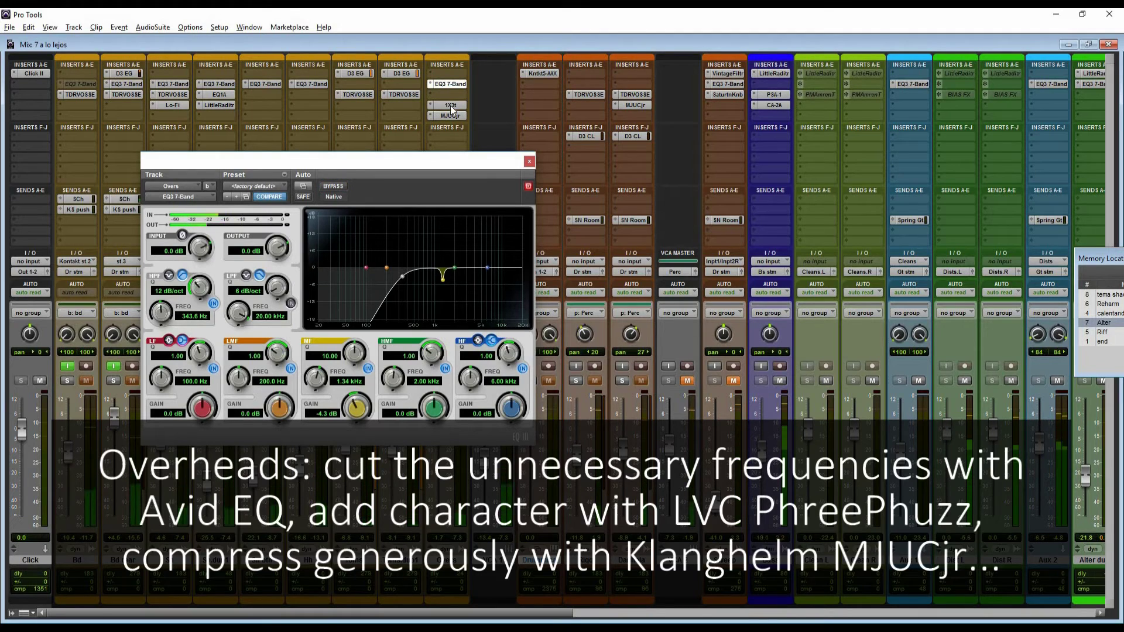
# Audition the PhreePhuzz saturation insert on the Overs track with and without bypass
pyautogui.click(450, 105)
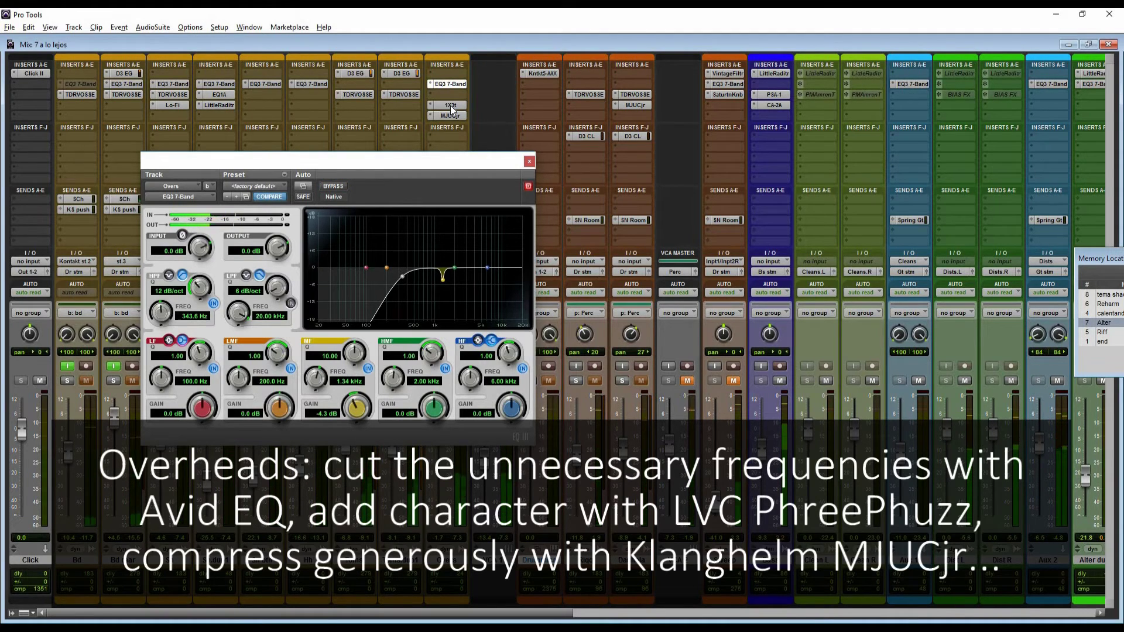
pyautogui.click(335, 185)
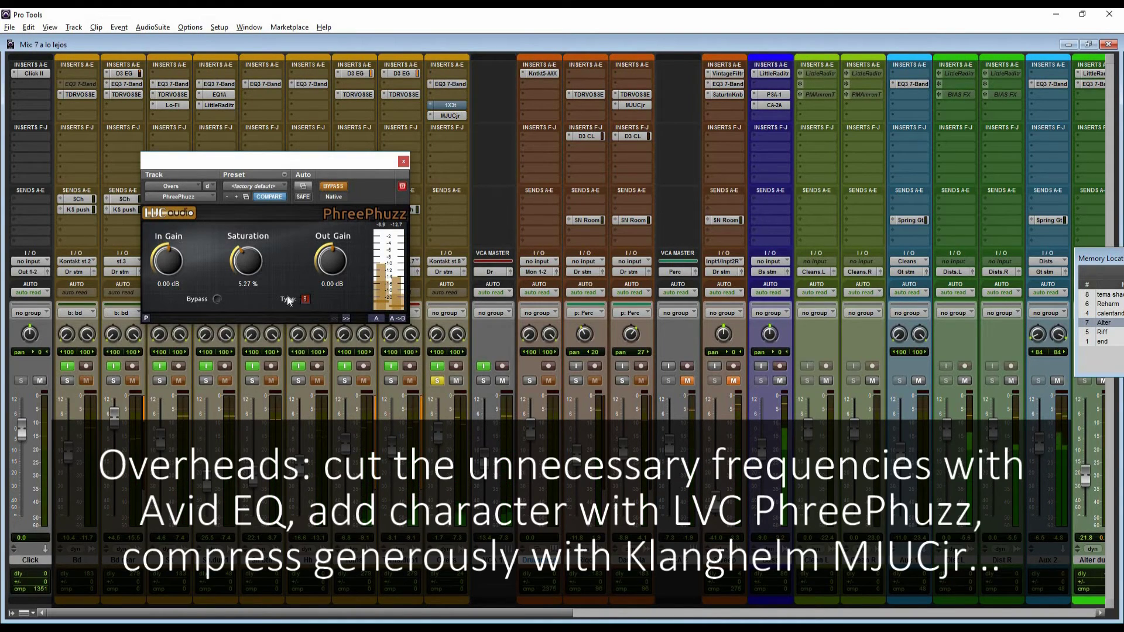
pyautogui.click(334, 186)
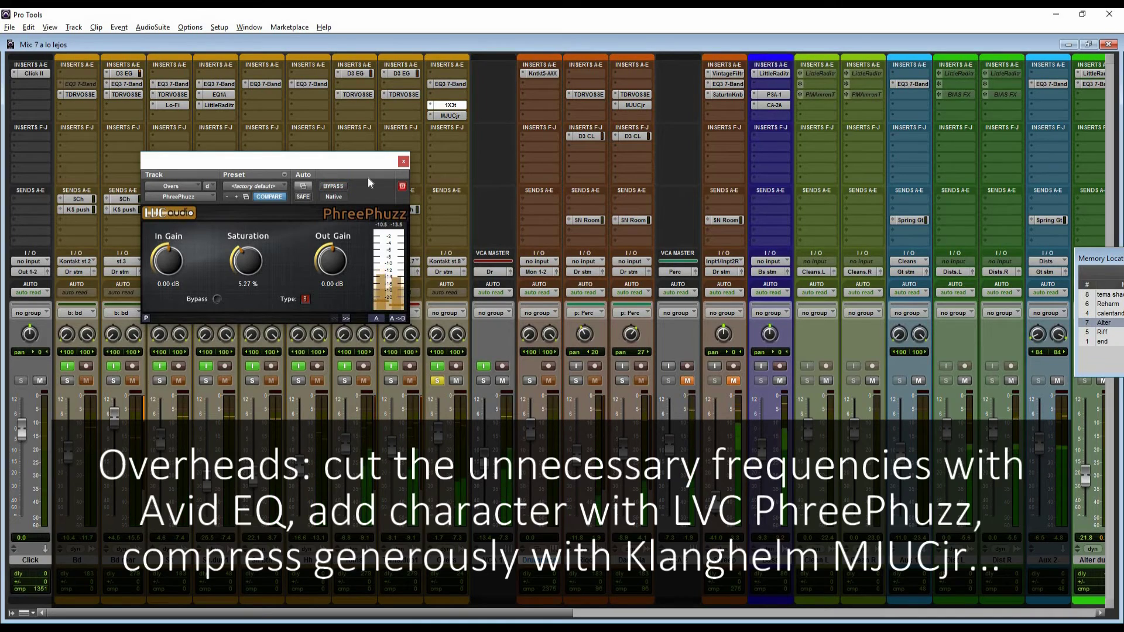
# Compare the MJUCjr compressor on the Overs track bypassed and active, close its window, and clear the track's solo
pyautogui.click(448, 115)
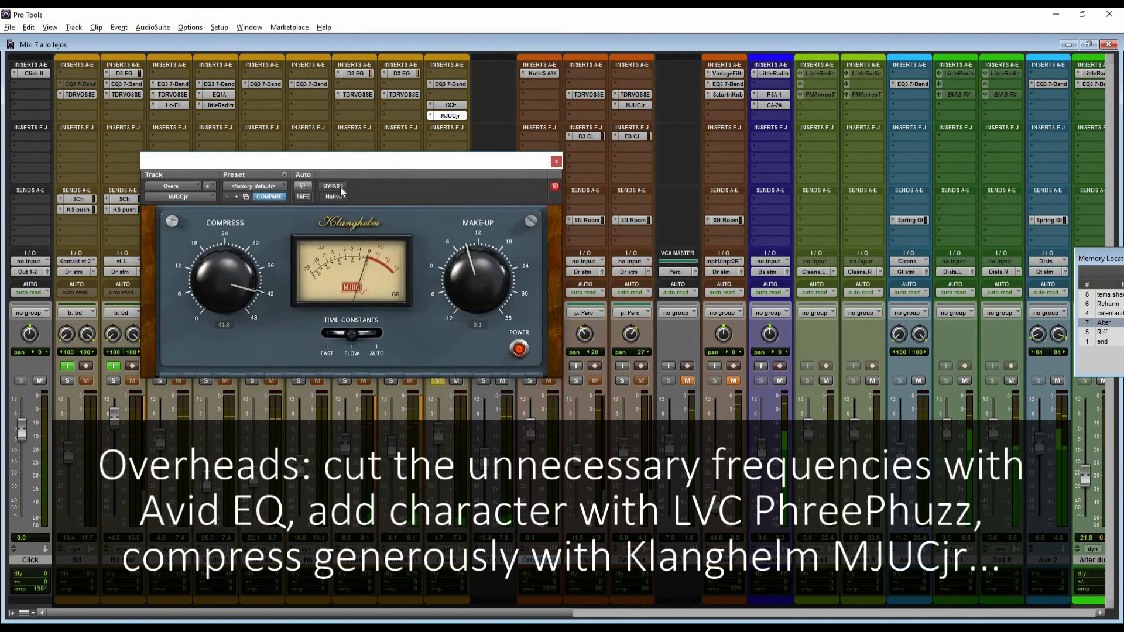
pyautogui.click(333, 187)
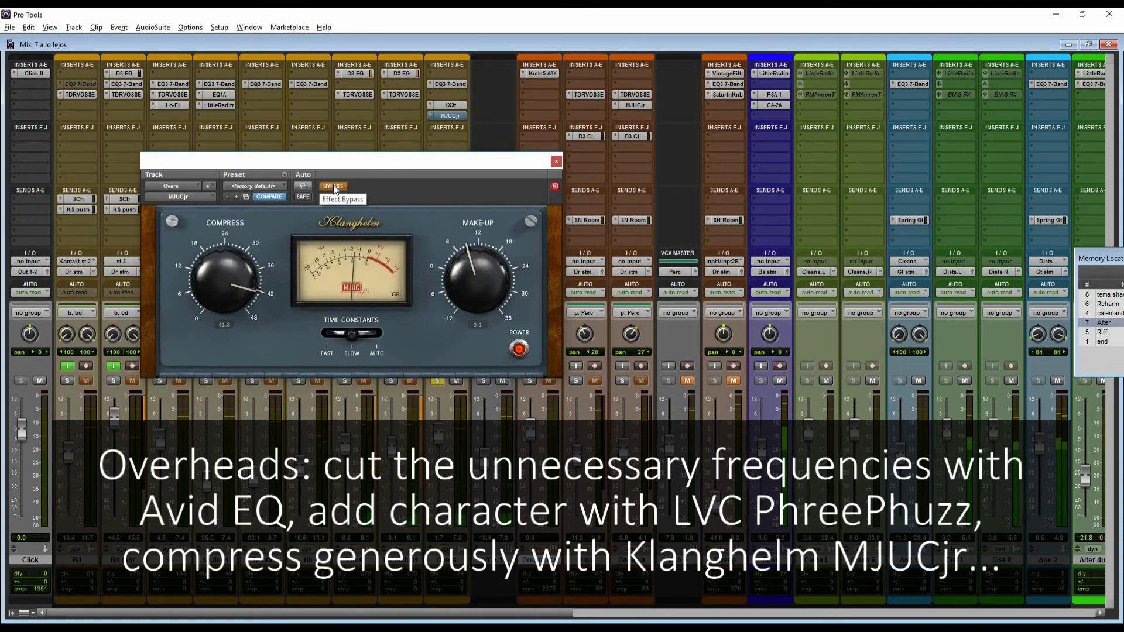
pyautogui.click(334, 186)
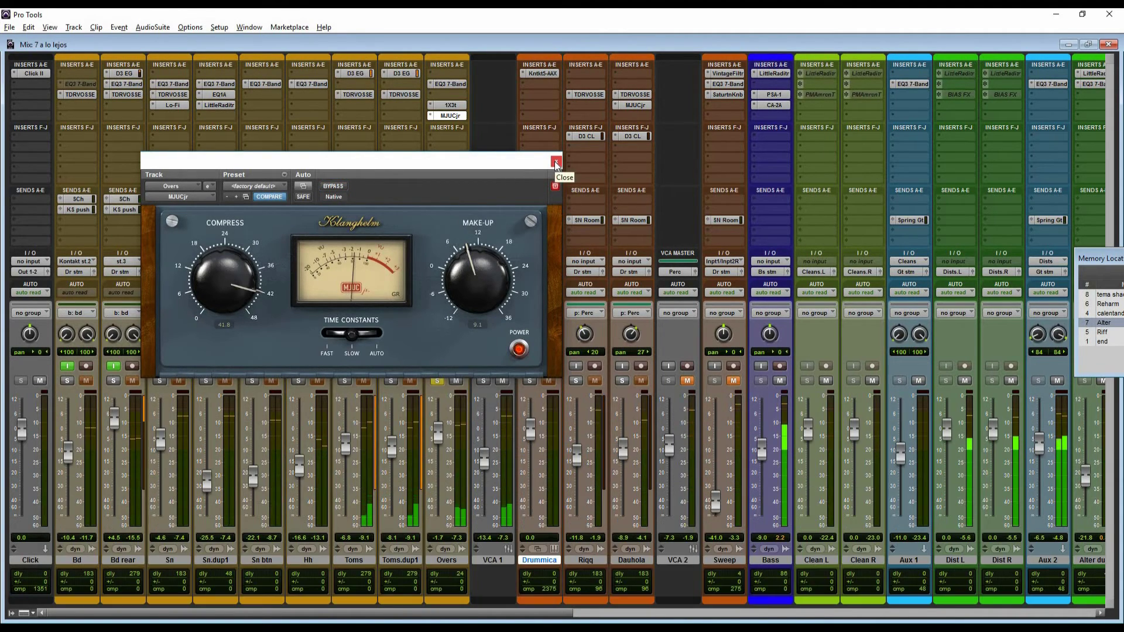
pyautogui.click(555, 163)
pyautogui.click(438, 381)
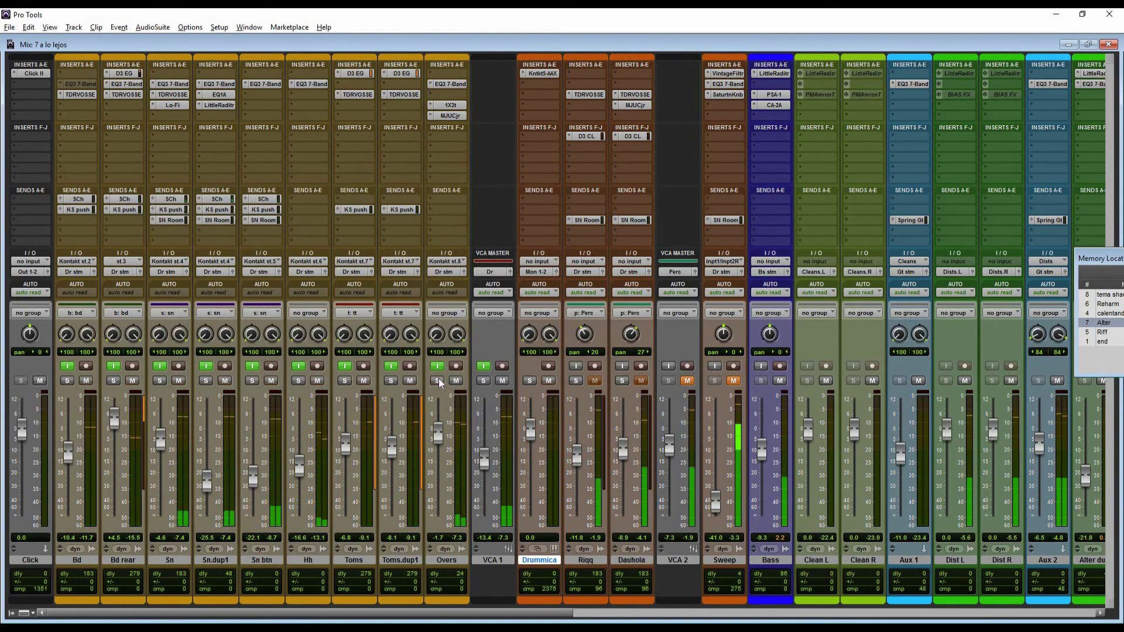